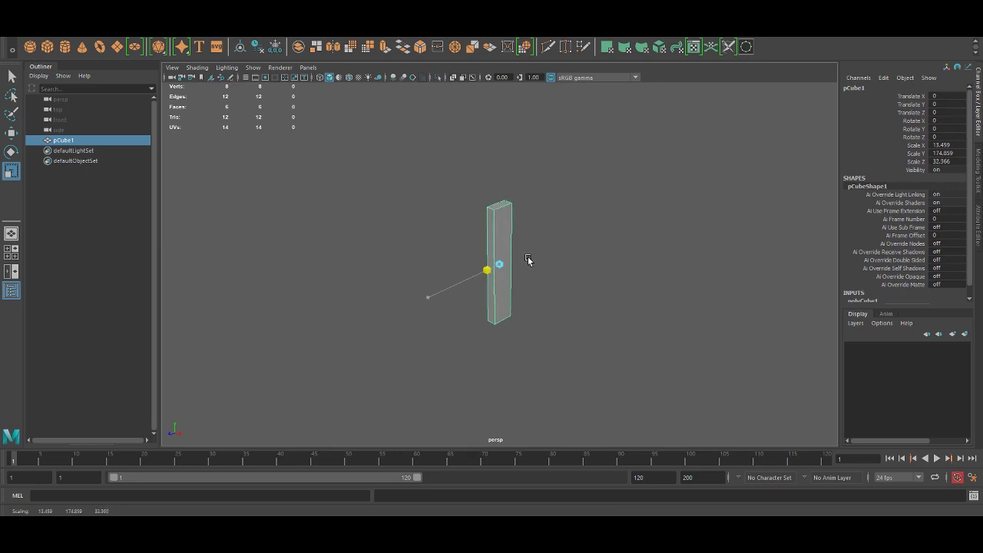
# Thin the box to a Scale X of about 6.42 and bevel all its edges with Chamfer off and an adjusted fraction.
pyautogui.moveTo(584, 289); pyautogui.dragTo(579, 235)
pyautogui.press('w')
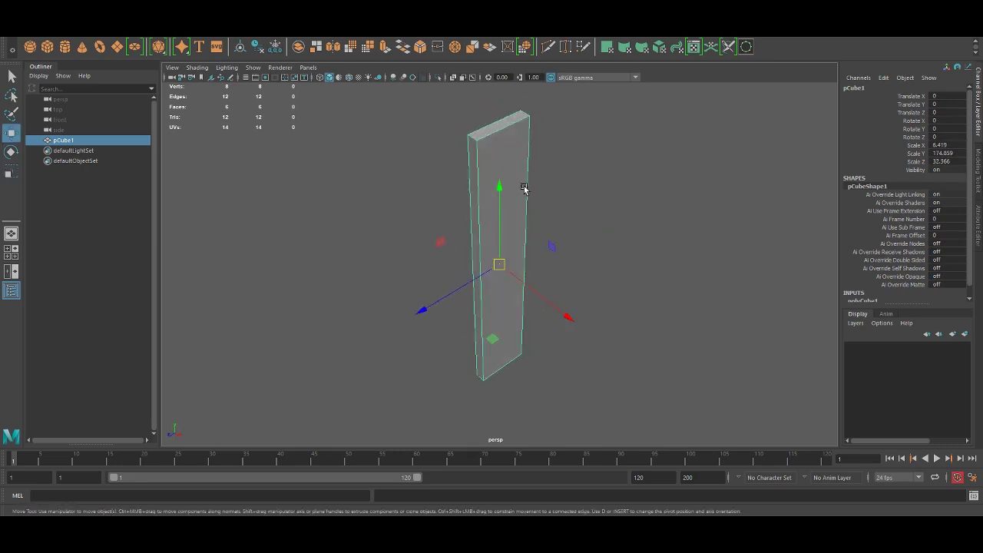
pyautogui.moveTo(506, 146); pyautogui.dragTo(503, 115, button='right')
pyautogui.moveTo(408, 92); pyautogui.dragTo(683, 399)
pyautogui.hotkey('ctrl', 'b')
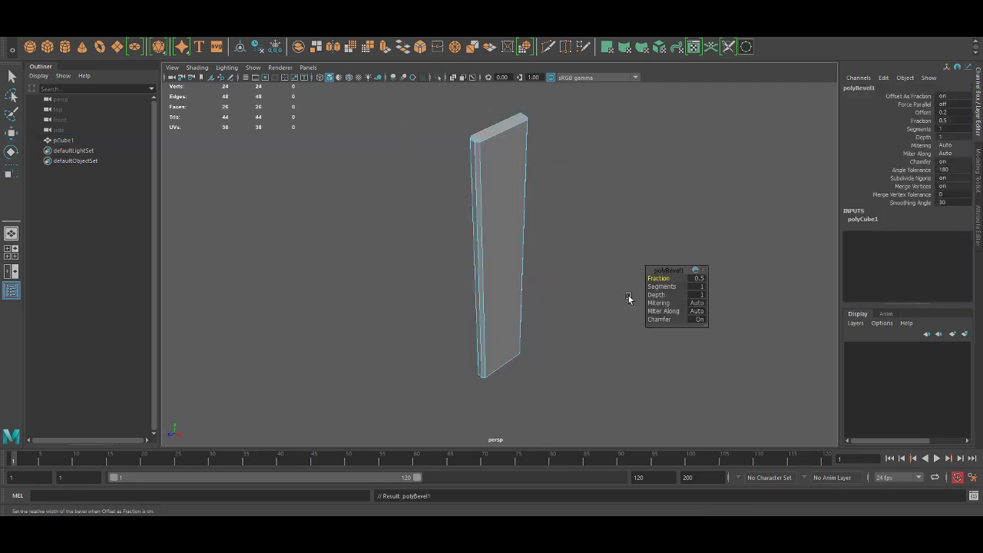
pyautogui.click(700, 321)
pyautogui.moveTo(659, 278); pyautogui.dragTo(662, 278)
# Select the plank's vertical edges and connect them with 9 segments to divide its height.
pyautogui.keyDown('alt'); pyautogui.moveTo(525, 195); pyautogui.dragTo(531, 219, button='middle'); pyautogui.keyUp('alt')
pyautogui.keyDown('alt'); pyautogui.moveTo(530, 221); pyautogui.dragTo(492, 198); pyautogui.keyUp('alt')
pyautogui.moveTo(491, 197); pyautogui.dragTo(490, 158, button='right')
pyautogui.moveTo(409, 180); pyautogui.dragTo(561, 250)
pyautogui.keyDown('alt'); pyautogui.moveTo(517, 238); pyautogui.dragTo(549, 252); pyautogui.keyUp('alt')
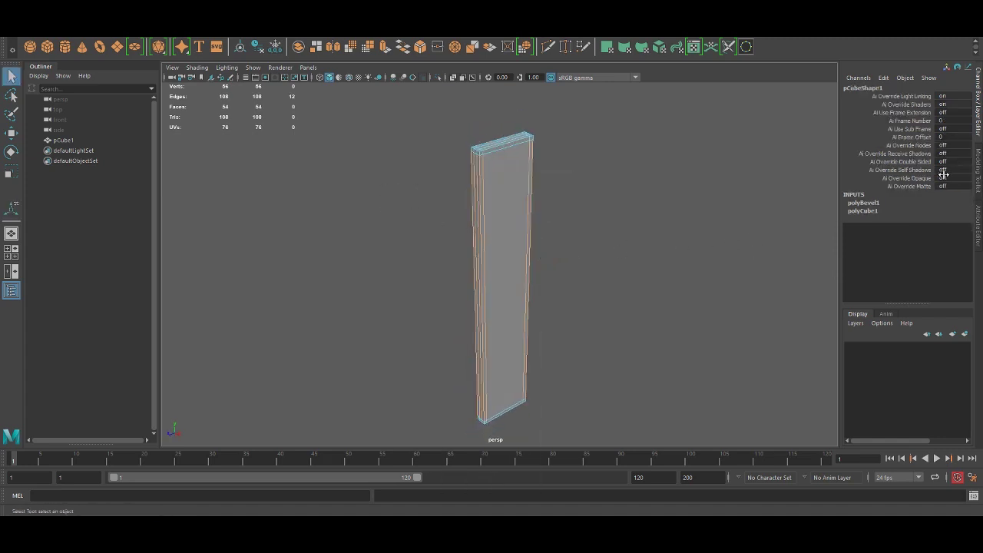
pyautogui.click(978, 174)
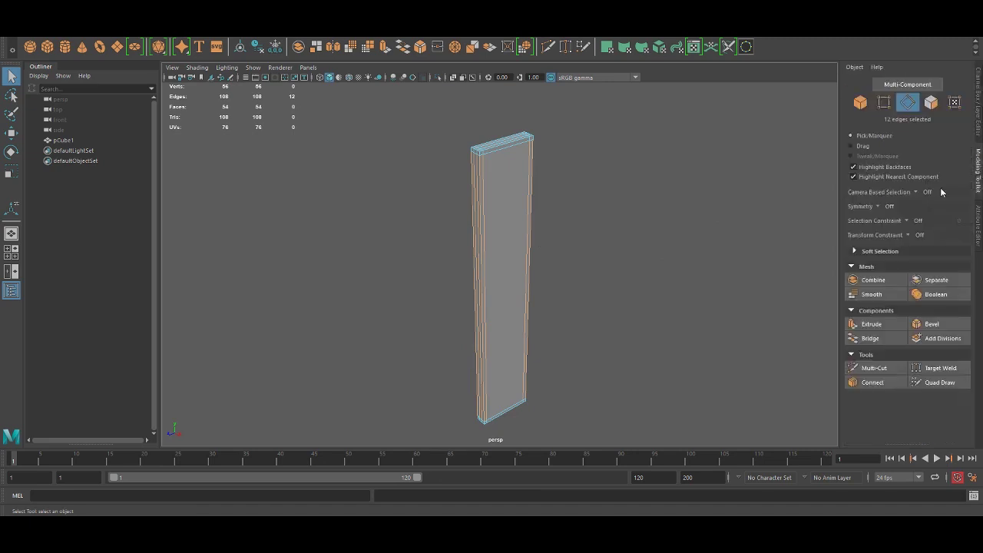
pyautogui.click(873, 381)
pyautogui.keyDown('ctrl'); pyautogui.moveTo(575, 305); pyautogui.dragTo(678, 260, button='middle'); pyautogui.keyUp('ctrl')
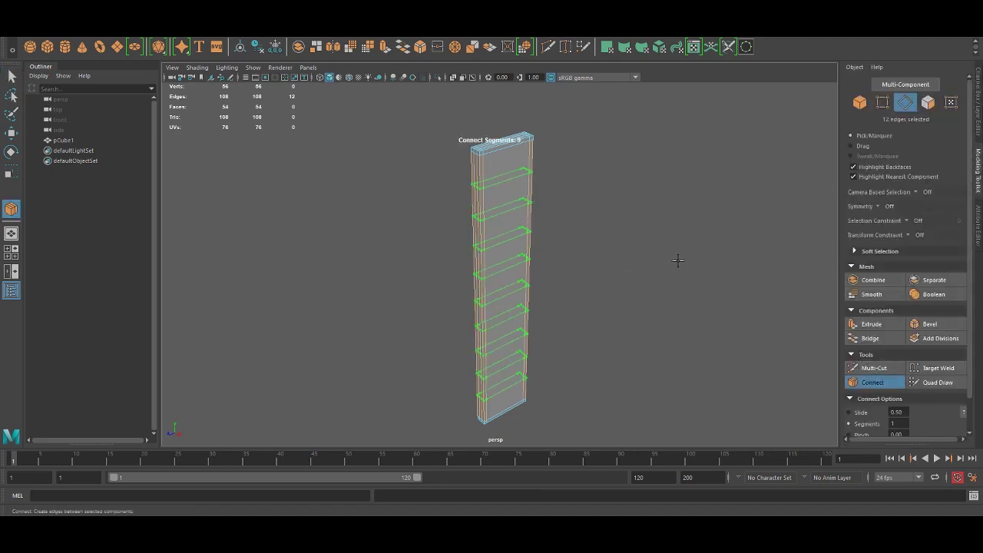
pyautogui.press('q')
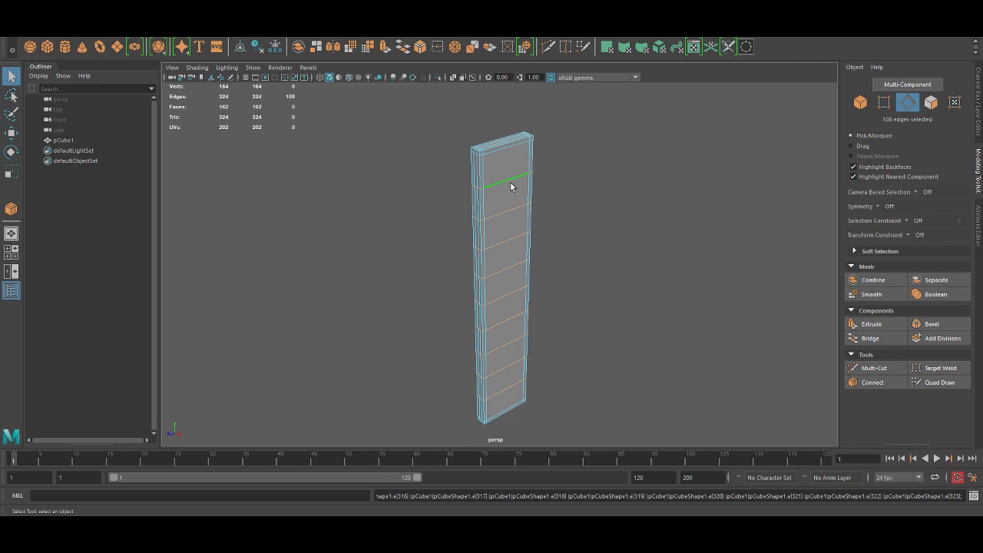
pyautogui.click(516, 213)
pyautogui.press('g')
pyautogui.hotkey('ctrl', 'z')
pyautogui.hotkey('ctrl', 'z')
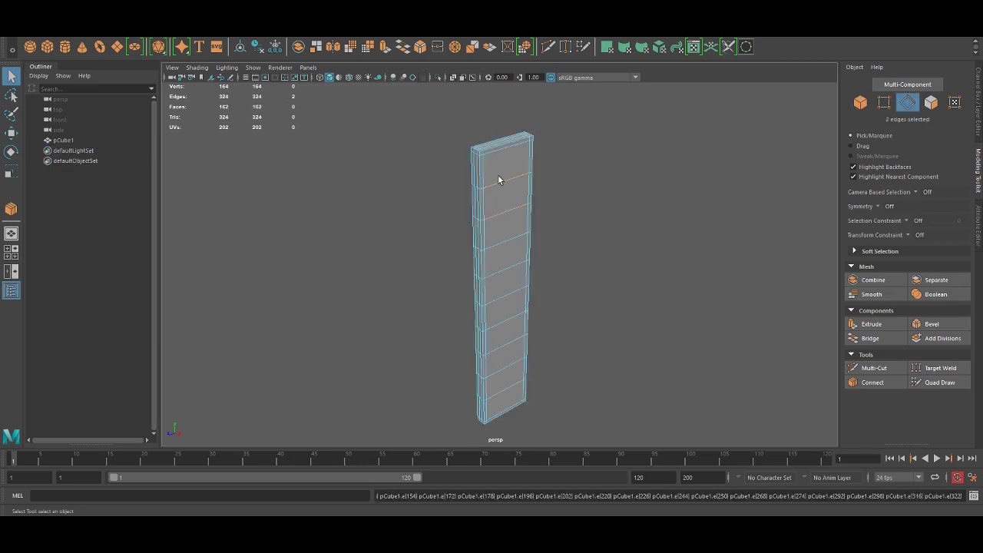
# Select the ring of edges running across the plank's width, connect it with 3 segments and return to object mode.
pyautogui.click(507, 181)
pyautogui.keyDown('shift'); pyautogui.click(509, 214); pyautogui.keyUp('shift')
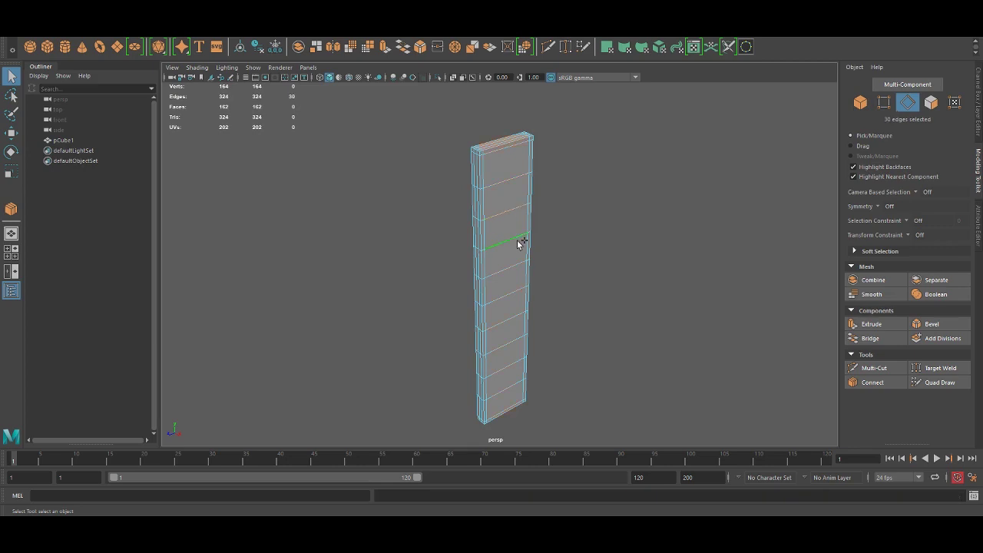
pyautogui.click(872, 382)
pyautogui.moveTo(702, 302); pyautogui.dragTo(597, 292, button='middle')
pyautogui.press('q')
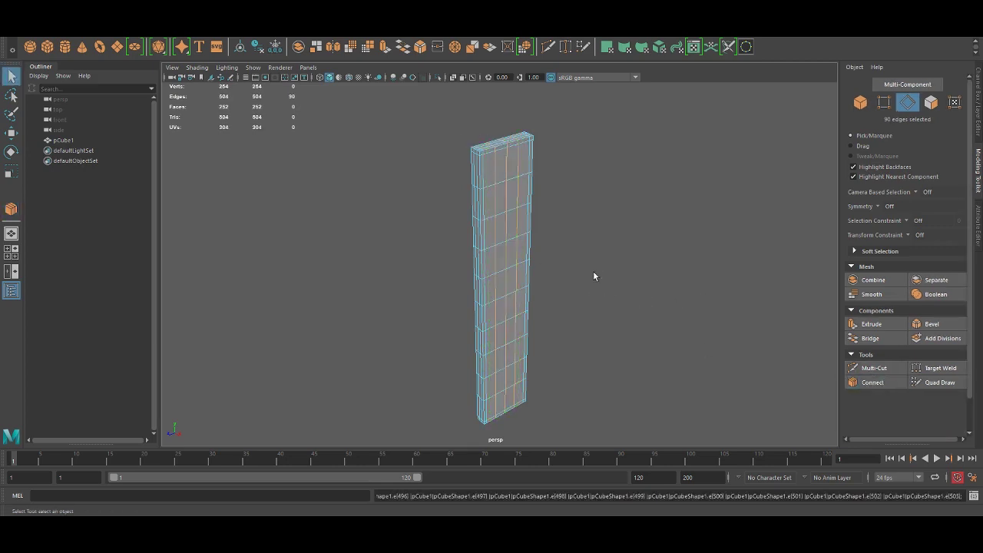
pyautogui.keyDown('alt'); pyautogui.moveTo(597, 275); pyautogui.dragTo(549, 193); pyautogui.keyUp('alt')
pyautogui.press('F8')
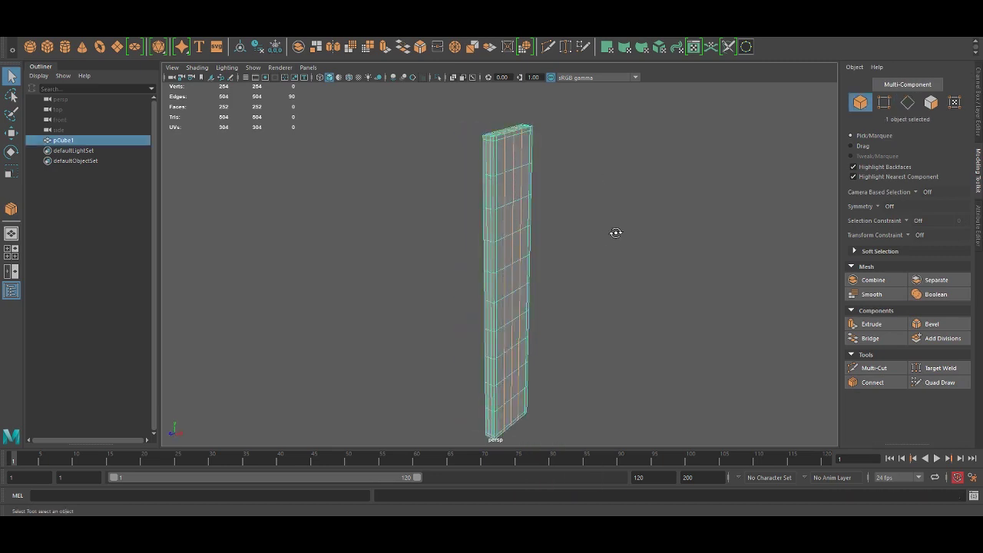
# Select the plank and snap its pivot to the outer corner of its top face.
pyautogui.keyDown('alt'); pyautogui.moveTo(617, 235); pyautogui.dragTo(483, 190); pyautogui.keyUp('alt')
pyautogui.click(686, 187)
pyautogui.keyDown('alt'); pyautogui.moveTo(607, 197); pyautogui.dragTo(448, 268); pyautogui.keyUp('alt')
pyautogui.click(515, 202)
pyautogui.press('w')
pyautogui.click(502, 221)
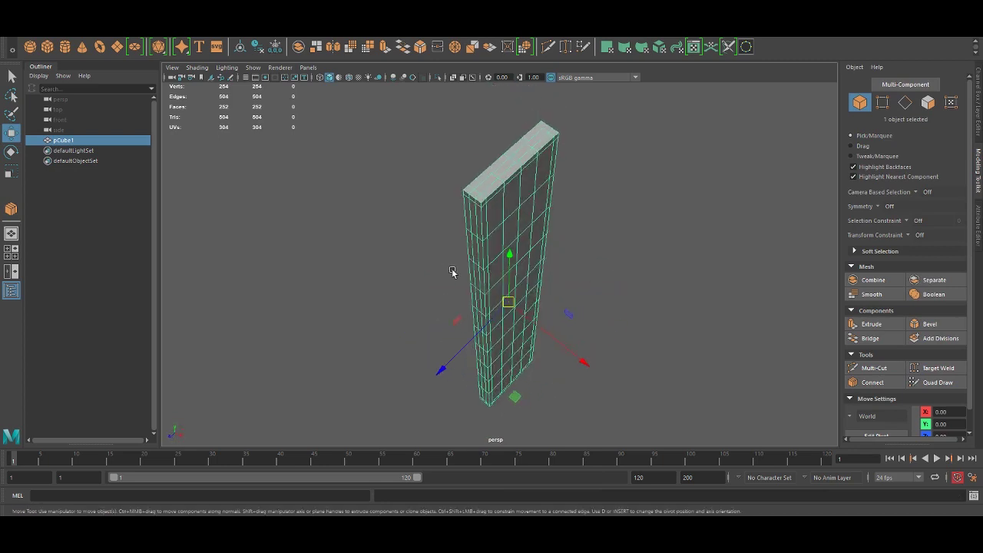
pyautogui.press('d')
pyautogui.moveTo(511, 308); pyautogui.dragTo(462, 192)
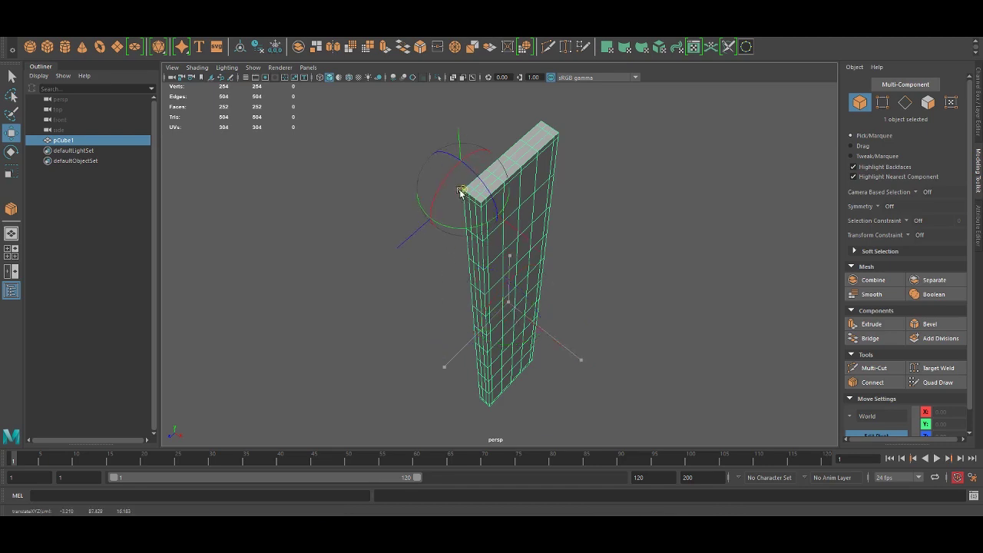
pyautogui.press('d')
# Duplicate the plank and snap the copy flush against its side along Z.
pyautogui.keyDown('alt'); pyautogui.moveTo(524, 241); pyautogui.dragTo(569, 234); pyautogui.keyUp('alt')
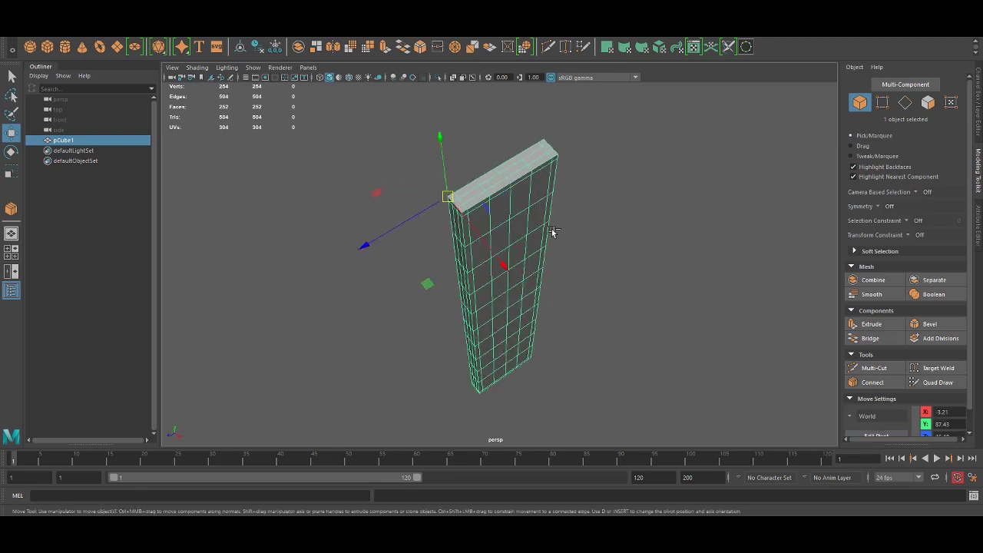
pyautogui.hotkey('ctrl', 'd')
pyautogui.moveTo(449, 199); pyautogui.dragTo(551, 132)
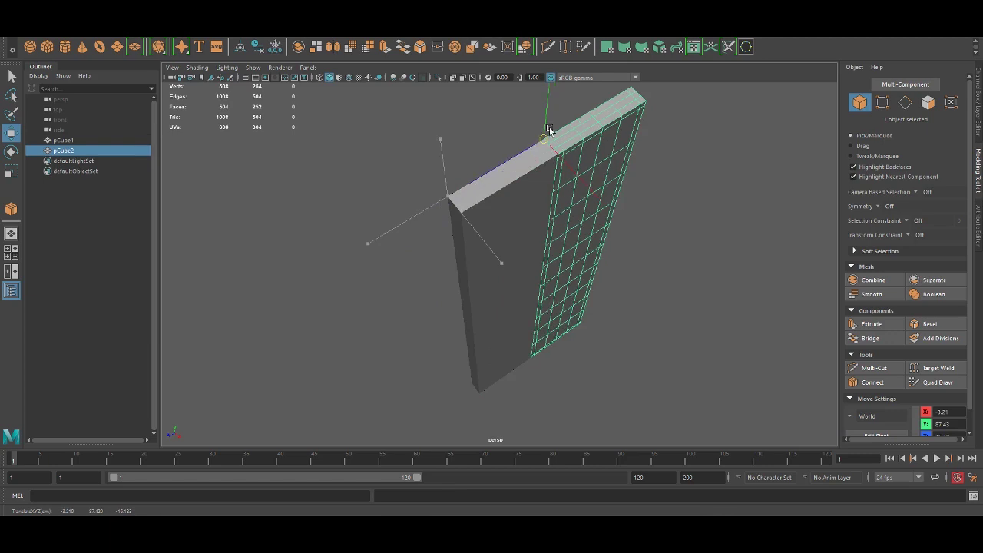
pyautogui.keyDown('alt'); pyautogui.moveTo(555, 262); pyautogui.dragTo(558, 287); pyautogui.keyUp('alt')
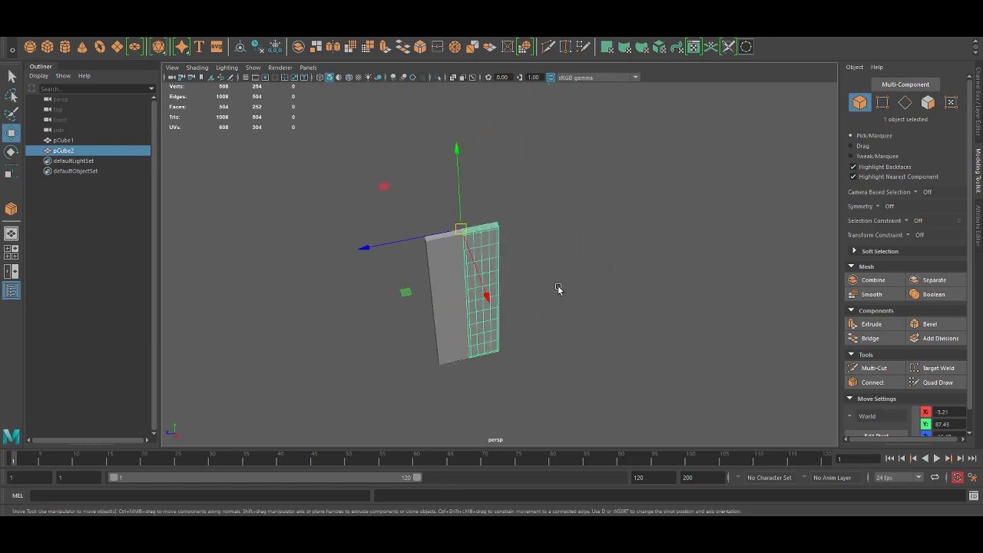
# Repeat the offset duplication ten times to extend the row to twelve planks.
pyautogui.hotkey('shift', 'd')
pyautogui.hotkey('shift', 'd')
pyautogui.hotkey('shift', 'd')
pyautogui.hotkey('shift', 'd')
pyautogui.hotkey('shift', 'd')
pyautogui.hotkey('shift', 'd')
pyautogui.hotkey('shift', 'd')
pyautogui.hotkey('shift', 'd')
pyautogui.hotkey('shift', 'd')
pyautogui.hotkey('shift', 'd')
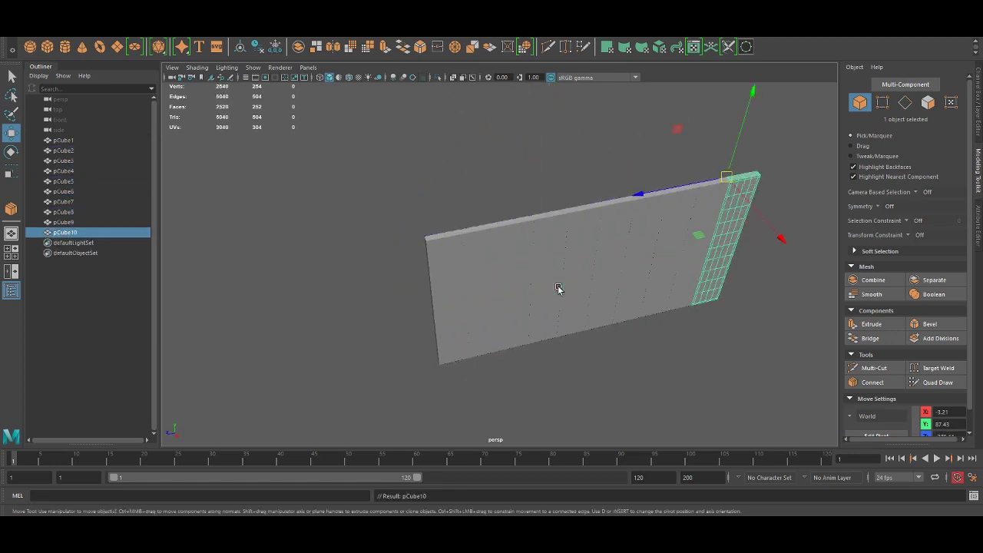
# Combine all twelve planks into a single mesh and set its Z position to 0.
pyautogui.keyDown('alt'); pyautogui.moveTo(559, 288); pyautogui.dragTo(587, 277, button='right'); pyautogui.keyUp('alt')
pyautogui.press('q')
pyautogui.moveTo(235, 100); pyautogui.dragTo(876, 380)
pyautogui.click(299, 47)
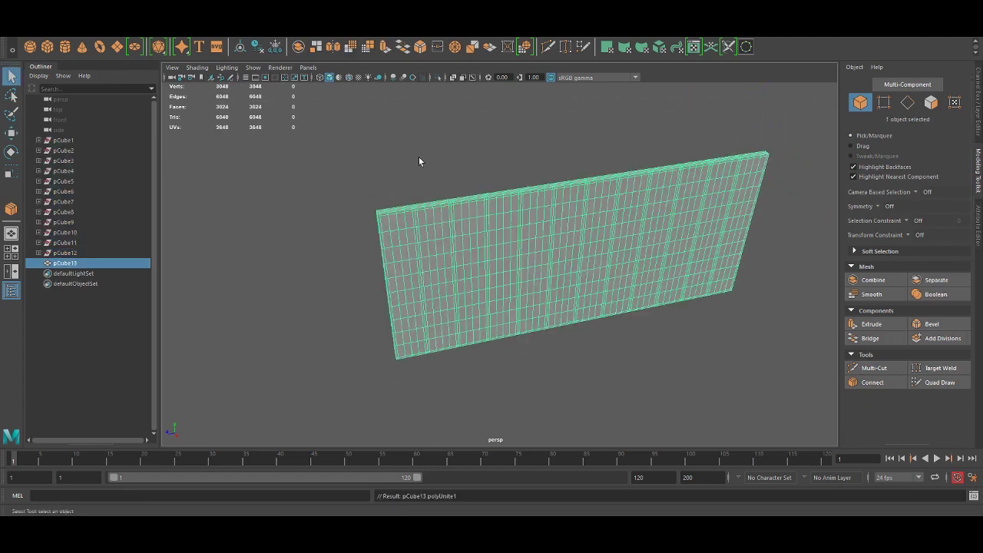
pyautogui.press('w')
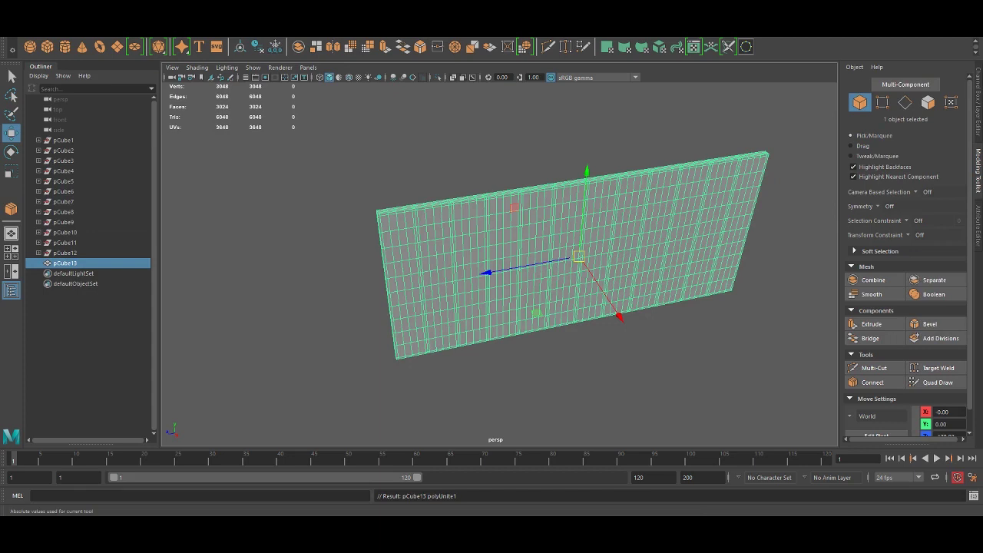
pyautogui.write('0')
pyautogui.press('Return')
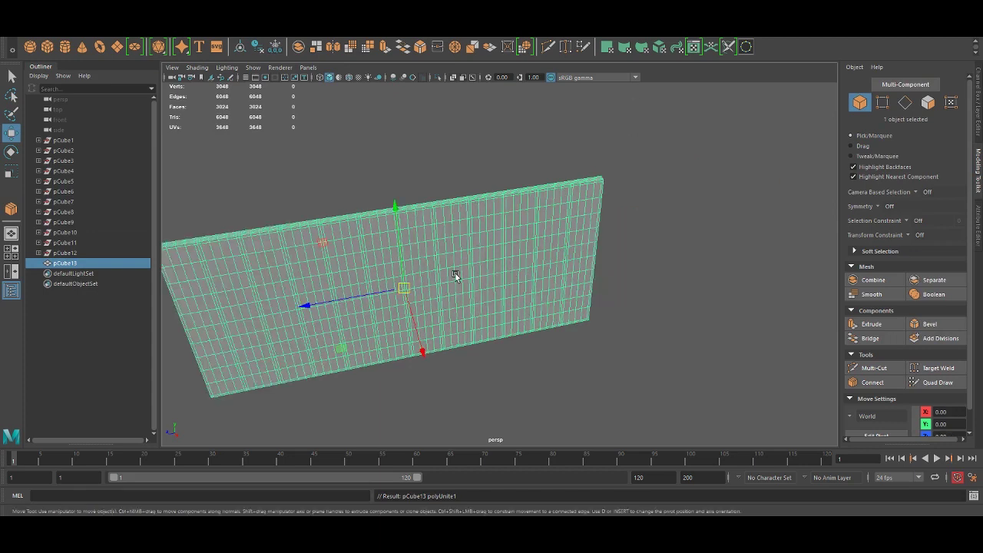
# Create a polygon cube, place it in front of the plank wall and scale it into a flat bar.
pyautogui.keyDown('alt'); pyautogui.moveTo(456, 274); pyautogui.dragTo(578, 281, button='middle'); pyautogui.keyUp('alt')
pyautogui.keyDown('alt'); pyautogui.moveTo(578, 280); pyautogui.dragTo(577, 286); pyautogui.keyUp('alt')
pyautogui.keyDown('alt'); pyautogui.moveTo(578, 288); pyautogui.dragTo(625, 241, button='middle'); pyautogui.keyUp('alt')
pyautogui.click(494, 135)
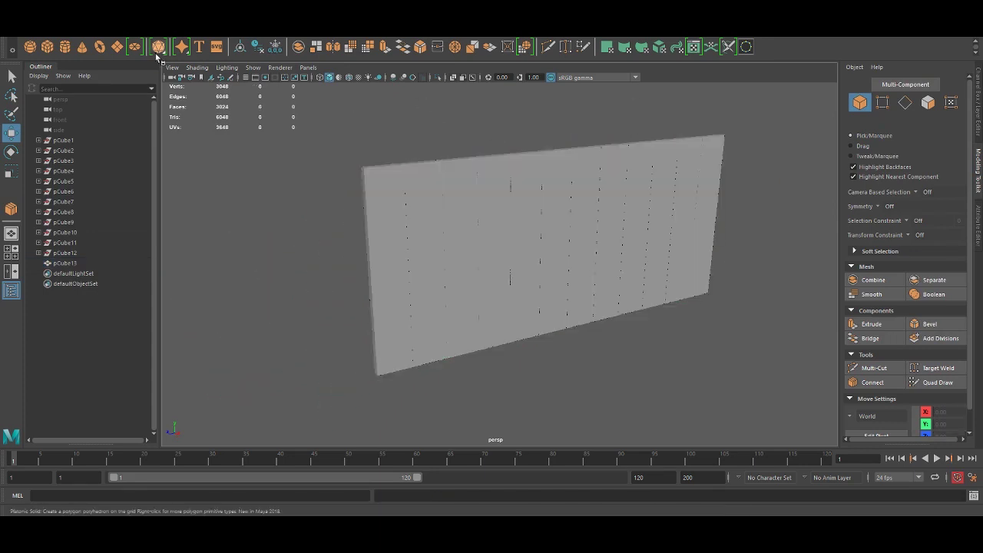
pyautogui.click(48, 47)
pyautogui.moveTo(566, 242); pyautogui.dragTo(547, 206)
pyautogui.press('r')
pyautogui.keyDown('alt'); pyautogui.moveTo(411, 248); pyautogui.dragTo(444, 258); pyautogui.keyUp('alt')
pyautogui.moveTo(500, 272); pyautogui.dragTo(549, 286)
pyautogui.press('w')
# Move the bar's two end faces out to the wall's side edges so it spans the full width.
pyautogui.click(303, 204)
pyautogui.click(487, 278)
pyautogui.moveTo(467, 293); pyautogui.dragTo(450, 259)
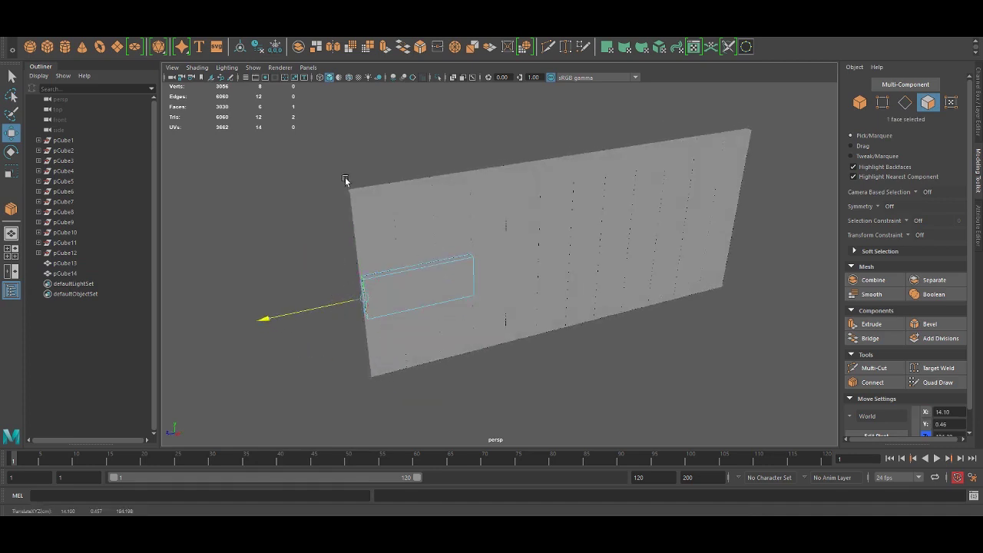
pyautogui.hotkey('shift', '.')
pyautogui.moveTo(343, 236); pyautogui.dragTo(431, 345)
pyautogui.hotkey('ctrl', 'z')
pyautogui.keyDown('ctrl'); pyautogui.moveTo(287, 249); pyautogui.dragTo(426, 362); pyautogui.keyUp('ctrl')
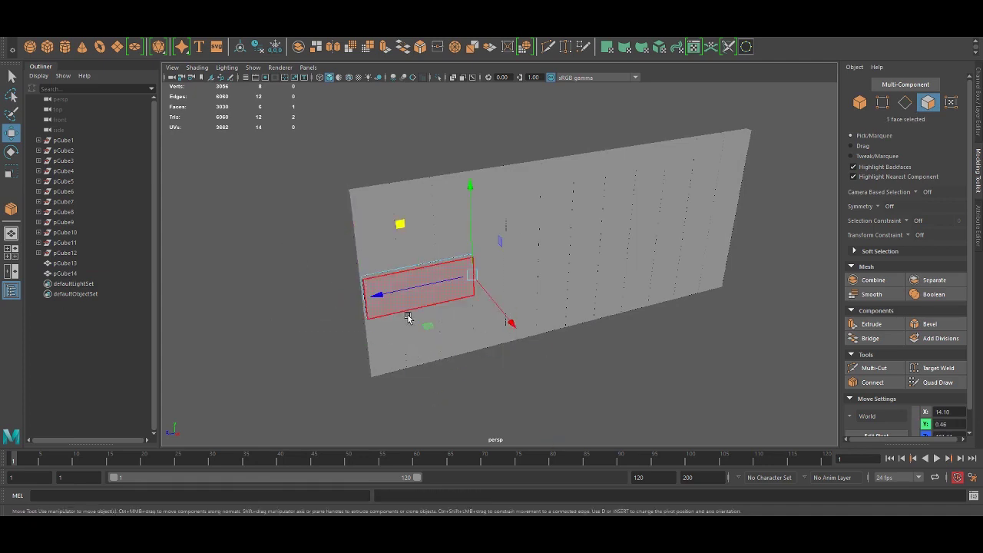
pyautogui.moveTo(406, 292); pyautogui.dragTo(608, 264)
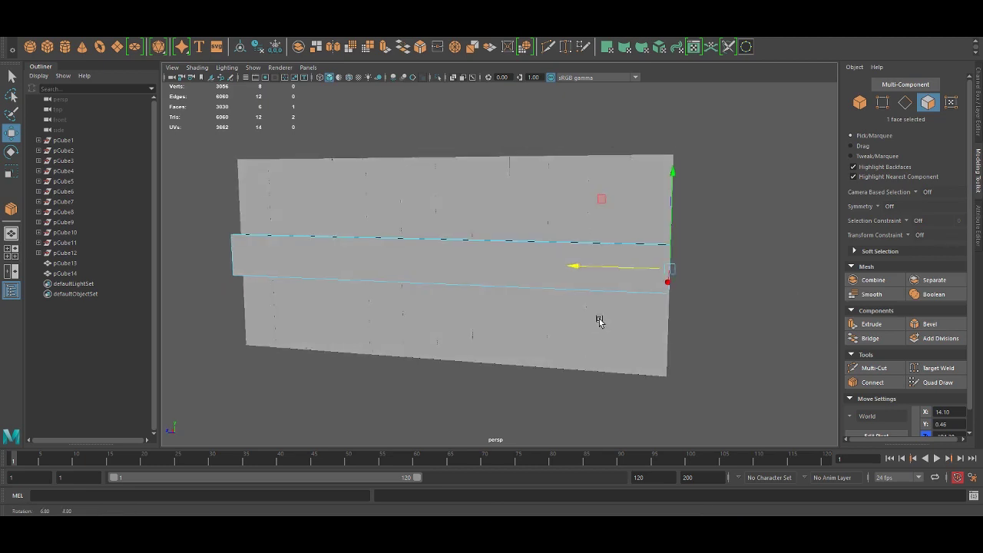
# Delete the end faces on both ends of the horizontal bar.
pyautogui.press('Delete')
pyautogui.keyDown('alt'); pyautogui.moveTo(437, 298); pyautogui.dragTo(452, 268); pyautogui.keyUp('alt')
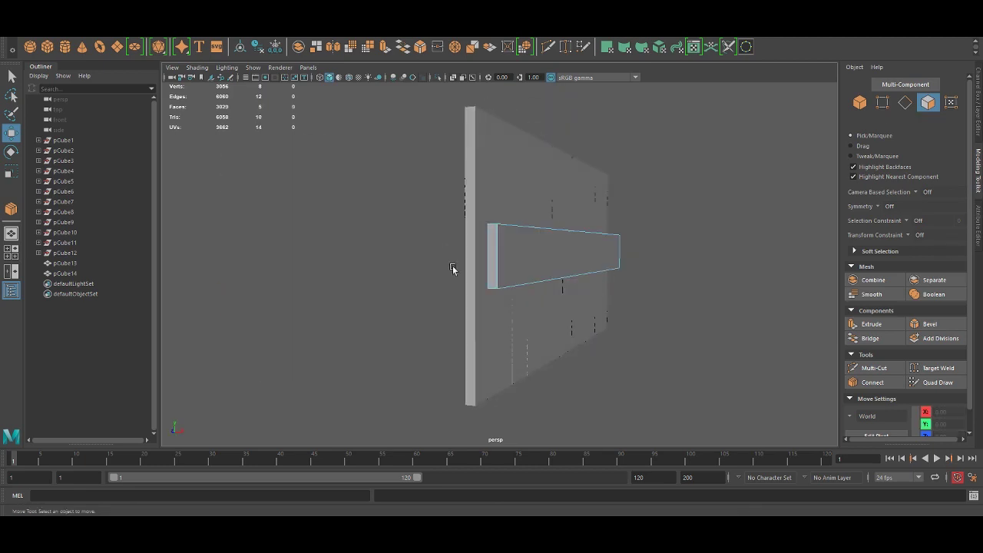
pyautogui.click(499, 276)
pyautogui.press('Delete')
# Select the bar's remaining four faces, scale them down to a narrow strip and adjust its thickness.
pyautogui.click(623, 277)
pyautogui.keyDown('alt'); pyautogui.moveTo(624, 276); pyautogui.dragTo(531, 275); pyautogui.keyUp('alt')
pyautogui.click(531, 274)
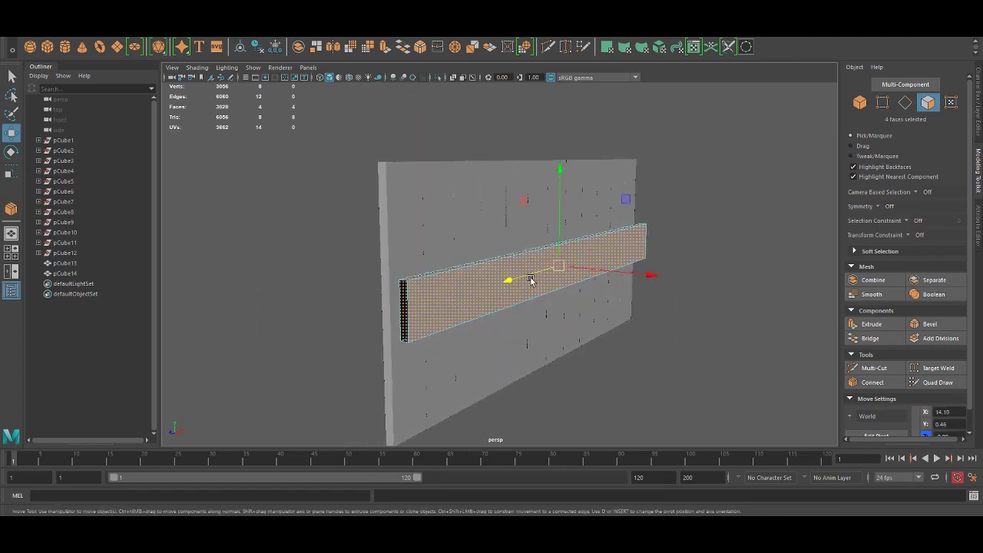
pyautogui.press('r')
pyautogui.moveTo(562, 194); pyautogui.dragTo(562, 250)
pyautogui.moveTo(647, 274); pyautogui.dragTo(564, 228)
pyautogui.keyDown('alt'); pyautogui.moveTo(551, 278); pyautogui.dragTo(615, 280); pyautogui.keyUp('alt')
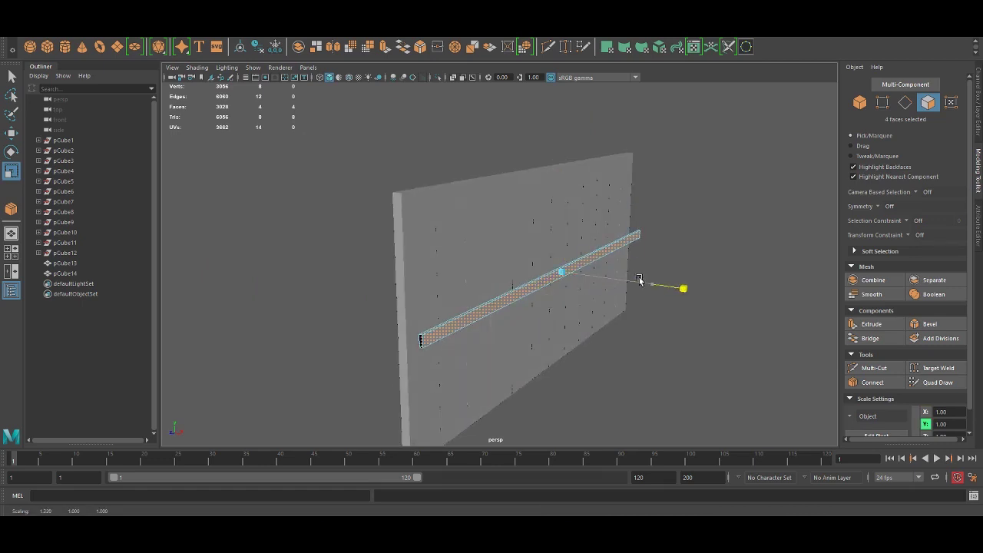
# Move the strip's faces up close to the wall's top edge.
pyautogui.press('w')
pyautogui.moveTo(572, 231); pyautogui.dragTo(571, 121)
pyautogui.press('f')
pyautogui.keyDown('alt'); pyautogui.moveTo(568, 210); pyautogui.dragTo(630, 272); pyautogui.keyUp('alt')
pyautogui.moveTo(669, 225)
pyautogui.mouseDown()
pyautogui.moveTo(659, 218)
pyautogui.moveTo(666, 222)
pyautogui.mouseUp()
# Set the strip's pivot at its upper inner corner and snap the strip to the wall's top corner in object mode.
pyautogui.press('d')
pyautogui.click(392, 286)
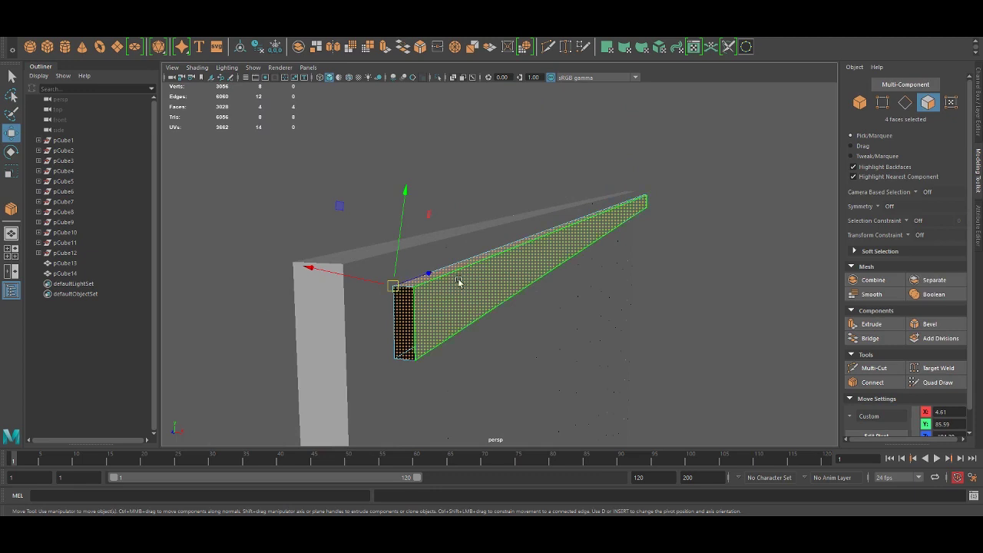
pyautogui.moveTo(459, 282); pyautogui.dragTo(522, 240, button='right')
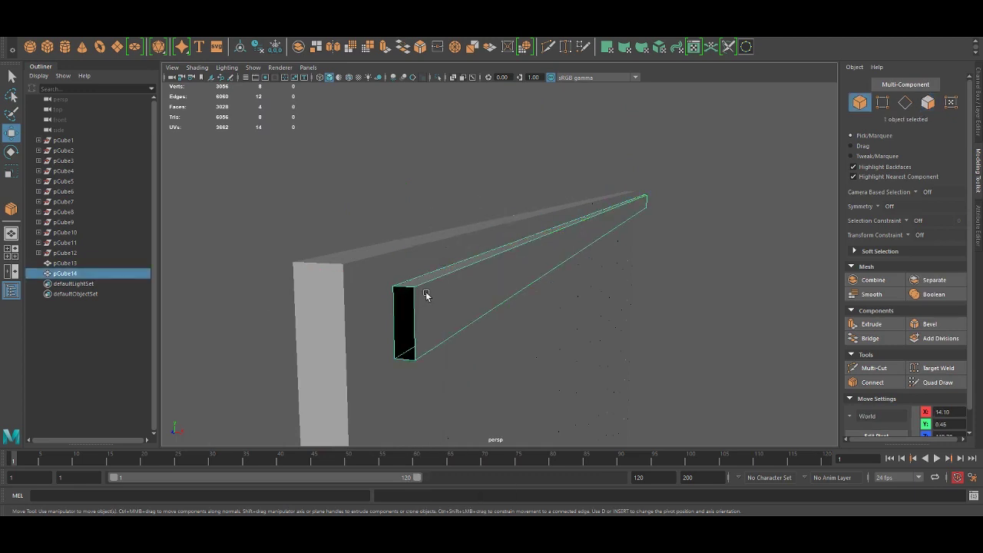
pyautogui.scroll(-4, 494, 293)
pyautogui.scroll(4, 483, 304)
pyautogui.scroll(-3, 483, 305)
pyautogui.press('d')
pyautogui.moveTo(533, 386); pyautogui.dragTo(354, 269)
pyautogui.scroll(3, 512, 241)
pyautogui.scroll(-1, 523, 219)
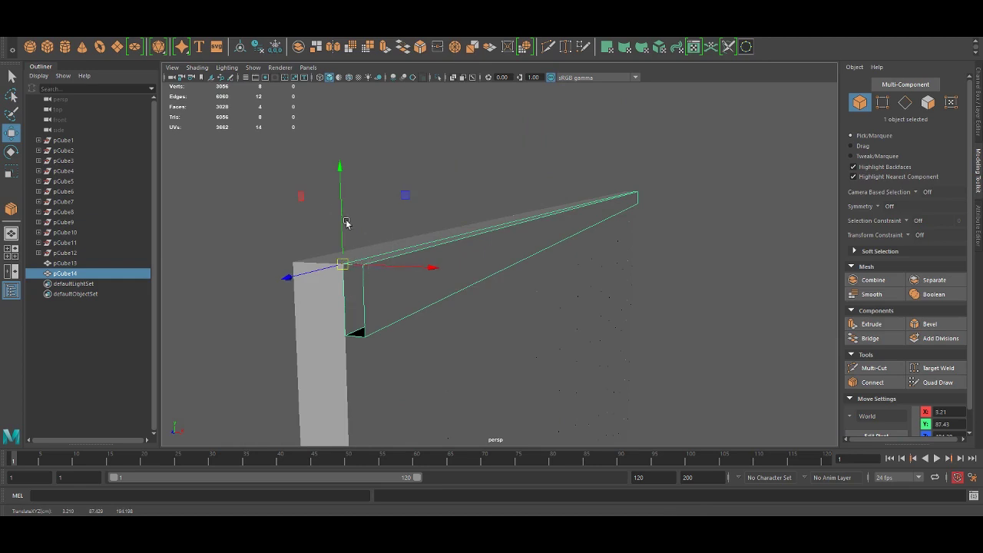
# Lower the strip to about Y 81.11 and place a duplicate a short distance below it.
pyautogui.moveTo(341, 201); pyautogui.dragTo(345, 257)
pyautogui.scroll(-4, 392, 261)
pyautogui.keyDown('alt'); pyautogui.moveTo(404, 265); pyautogui.dragTo(434, 252); pyautogui.keyUp('alt')
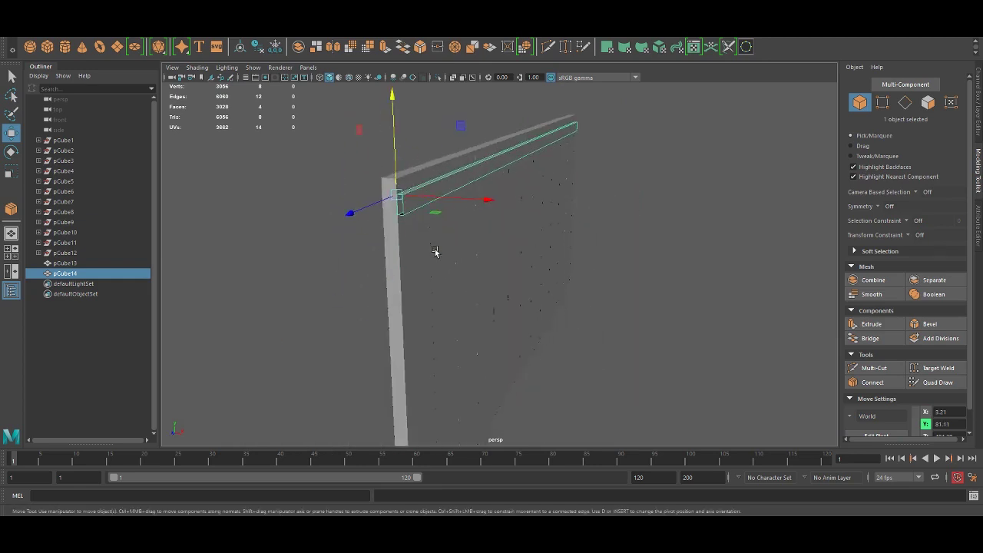
pyautogui.hotkey('ctrl', 'd')
pyautogui.moveTo(393, 131); pyautogui.dragTo(395, 176)
# Duplicate both upper strips together and move the copies down near the wall's bottom edge.
pyautogui.press('q')
pyautogui.keyDown('shift'); pyautogui.click(417, 193); pyautogui.keyUp('shift')
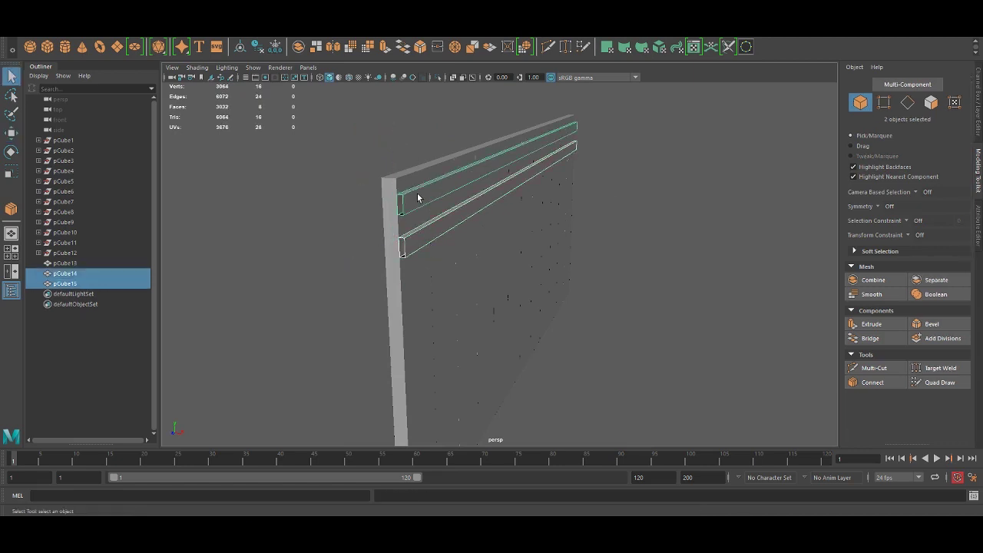
pyautogui.hotkey('ctrl', 'd')
pyautogui.press('w')
pyautogui.moveTo(392, 120); pyautogui.dragTo(447, 364)
pyautogui.keyDown('alt'); pyautogui.moveTo(447, 364); pyautogui.dragTo(459, 242, button='middle'); pyautogui.keyUp('alt')
pyautogui.moveTo(399, 233); pyautogui.dragTo(403, 267)
# Add the two upper strips to the selection and combine all four strips into one mesh.
pyautogui.keyDown('alt'); pyautogui.moveTo(572, 260); pyautogui.dragTo(542, 259); pyautogui.keyUp('alt')
pyautogui.keyDown('alt'); pyautogui.moveTo(542, 260); pyautogui.dragTo(564, 297, button='middle'); pyautogui.keyUp('alt')
pyautogui.press('q')
pyautogui.keyDown('shift'); pyautogui.click(430, 136); pyautogui.keyUp('shift')
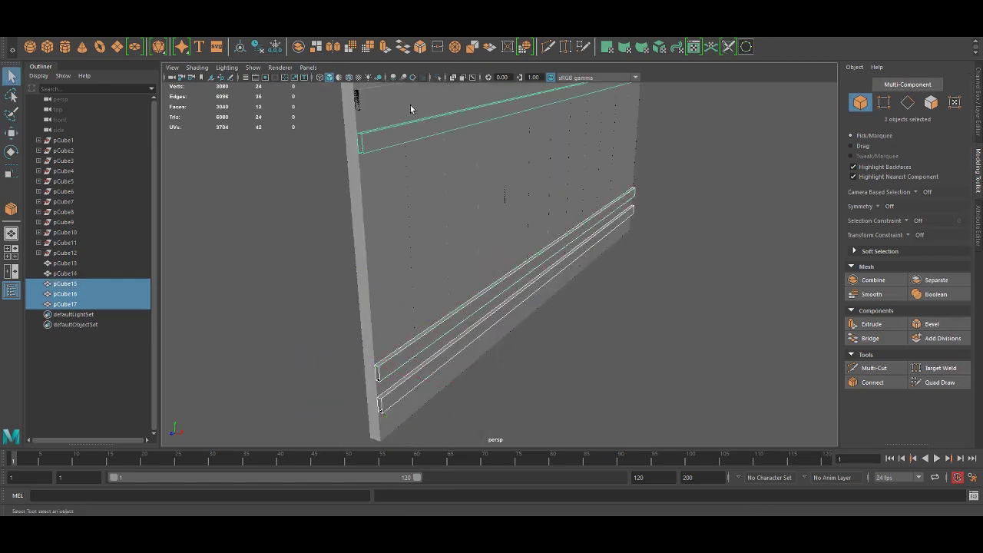
pyautogui.keyDown('shift'); pyautogui.click(414, 102); pyautogui.keyUp('shift')
pyautogui.press('g')
# Select the lengthwise edges of the four combined strips and connect them with 16 segments.
pyautogui.moveTo(400, 134); pyautogui.dragTo(357, 127)
pyautogui.moveTo(282, 177); pyautogui.dragTo(279, 156, button='right')
pyautogui.press('f')
pyautogui.moveTo(452, 133); pyautogui.dragTo(525, 316)
pyautogui.click(875, 383)
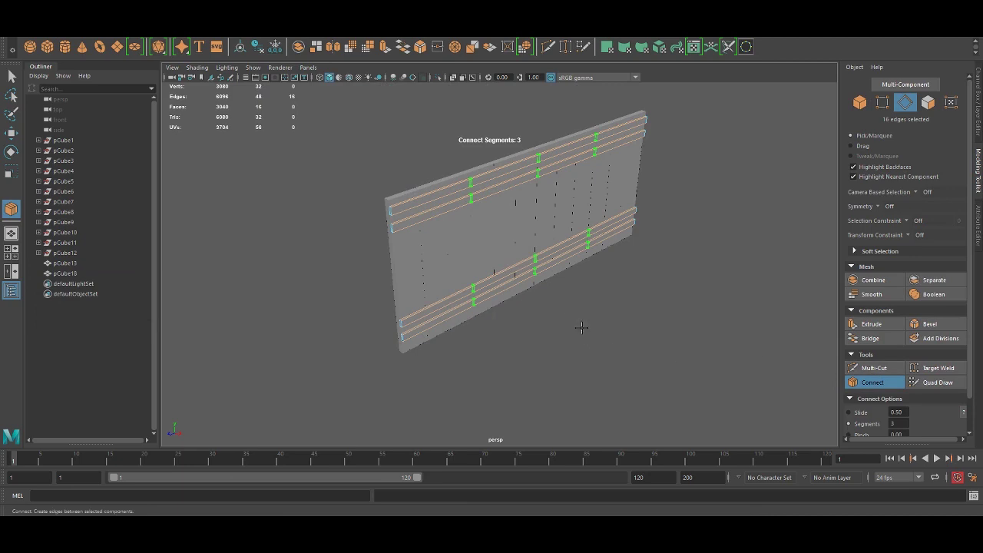
pyautogui.moveTo(578, 320); pyautogui.dragTo(768, 303, button='middle')
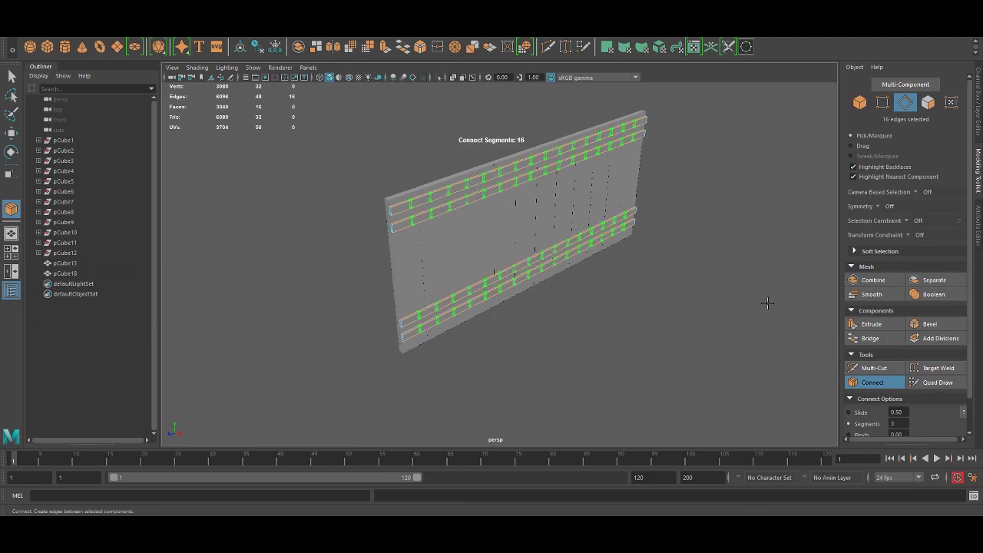
pyautogui.press('q')
pyautogui.keyDown('alt'); pyautogui.moveTo(572, 251); pyautogui.dragTo(414, 176); pyautogui.keyUp('alt')
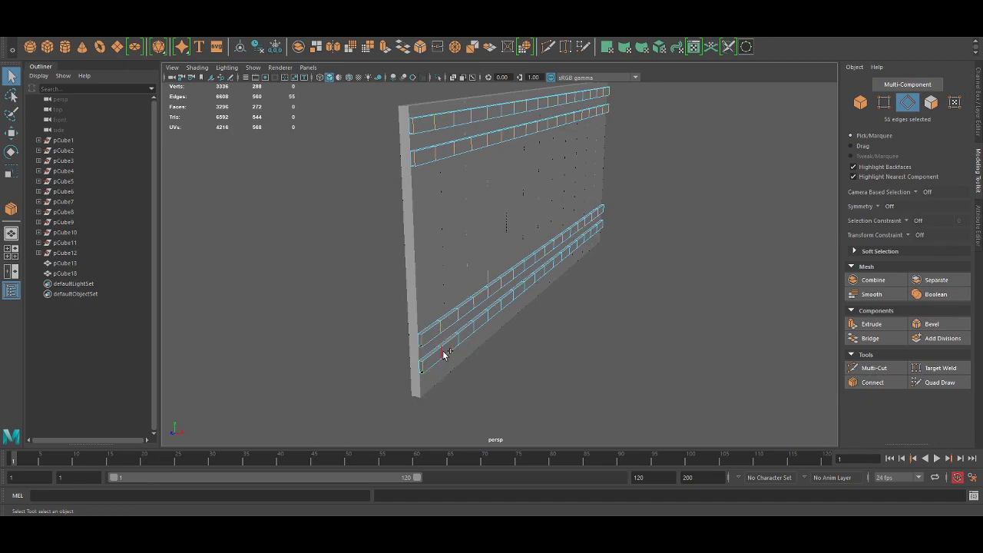
# Return the combined strip mesh to object mode and isolate it from the planks.
pyautogui.moveTo(524, 313)
pyautogui.keyDown('alt'); pyautogui.mouseDown()
pyautogui.moveTo(538, 312)
pyautogui.moveTo(481, 351)
pyautogui.moveTo(536, 301)
pyautogui.moveTo(534, 277)
pyautogui.moveTo(519, 315)
pyautogui.moveTo(533, 299)
pyautogui.mouseUp(); pyautogui.keyUp('alt')
pyautogui.moveTo(358, 146); pyautogui.dragTo(409, 110, button='right')
pyautogui.hotkey('ctrl', '1')
pyautogui.scroll(4, 472, 194)
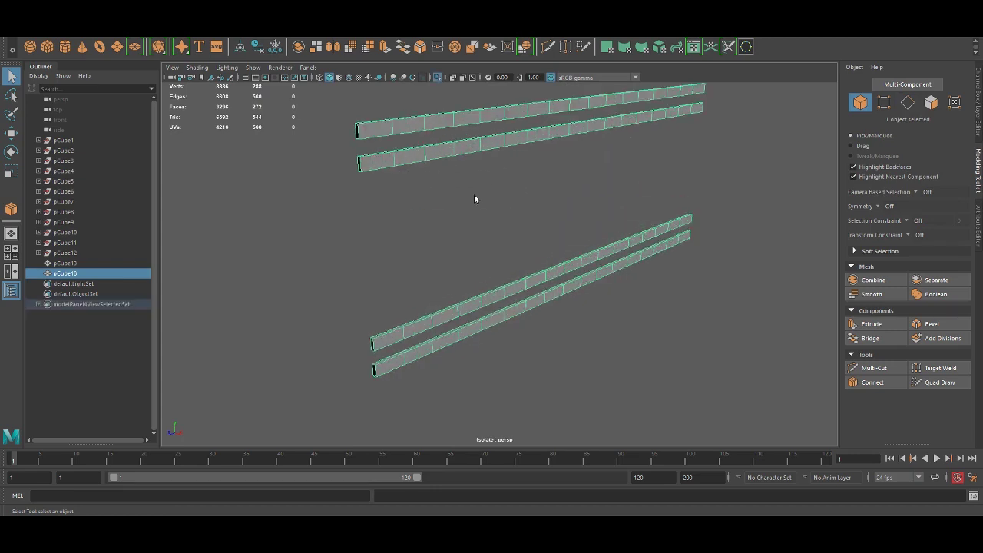
# Select the crosswise edges of all four isolated strips and connect them with 3 segments.
pyautogui.moveTo(474, 193); pyautogui.dragTo(474, 159, button='right')
pyautogui.keyDown('alt'); pyautogui.moveTo(451, 207); pyautogui.dragTo(567, 212); pyautogui.keyUp('alt')
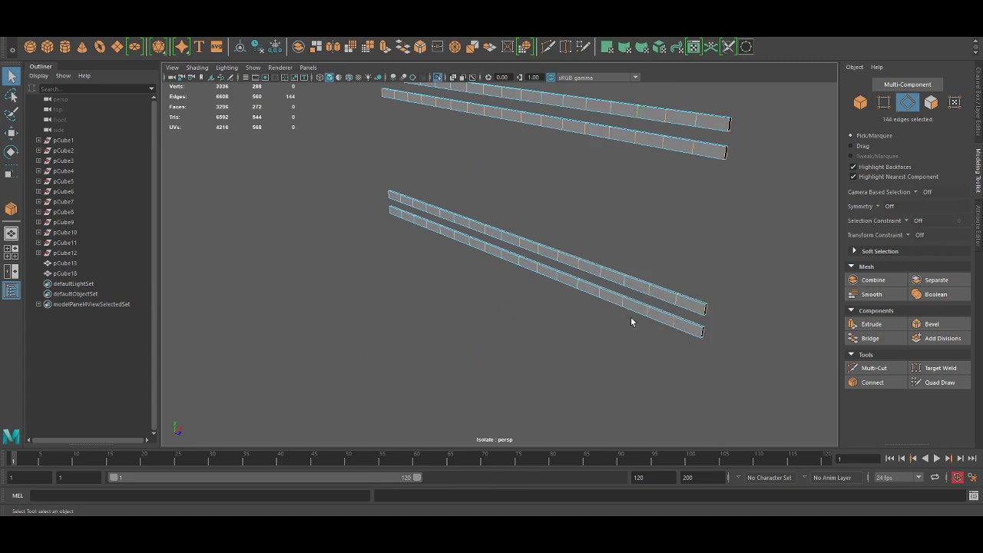
pyautogui.keyDown('alt'); pyautogui.moveTo(607, 342); pyautogui.dragTo(501, 301); pyautogui.keyUp('alt')
pyautogui.click(873, 382)
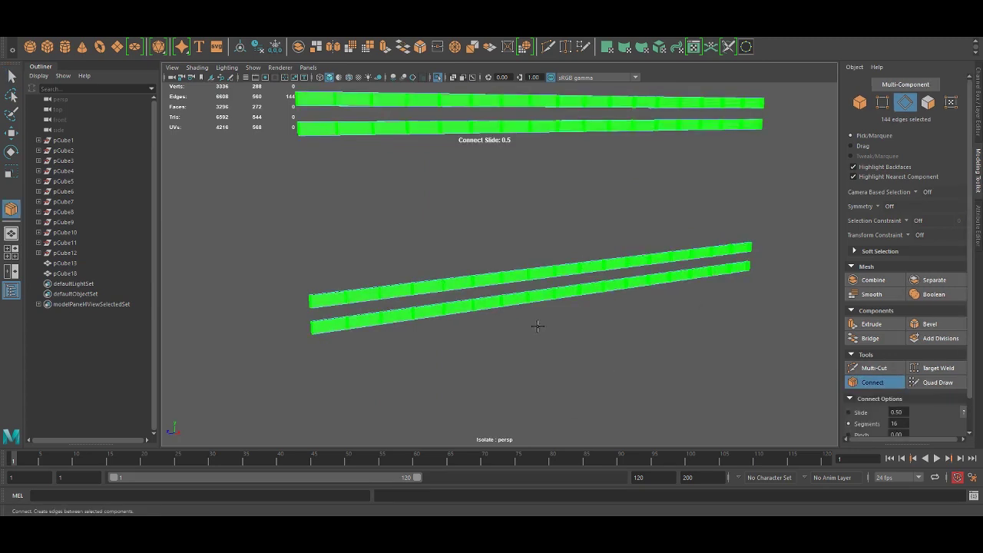
pyautogui.scroll(4, 536, 326)
pyautogui.moveTo(691, 361); pyautogui.dragTo(227, 329, button='middle')
pyautogui.keyDown('ctrl'); pyautogui.moveTo(561, 300); pyautogui.dragTo(570, 303, button='middle'); pyautogui.keyUp('ctrl')
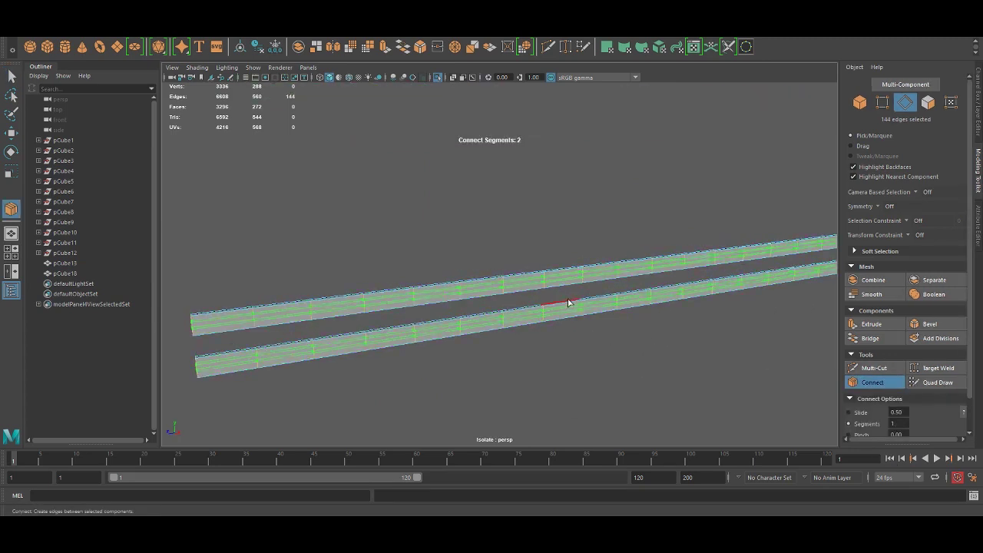
pyautogui.press('q')
pyautogui.scroll(-3, 582, 245)
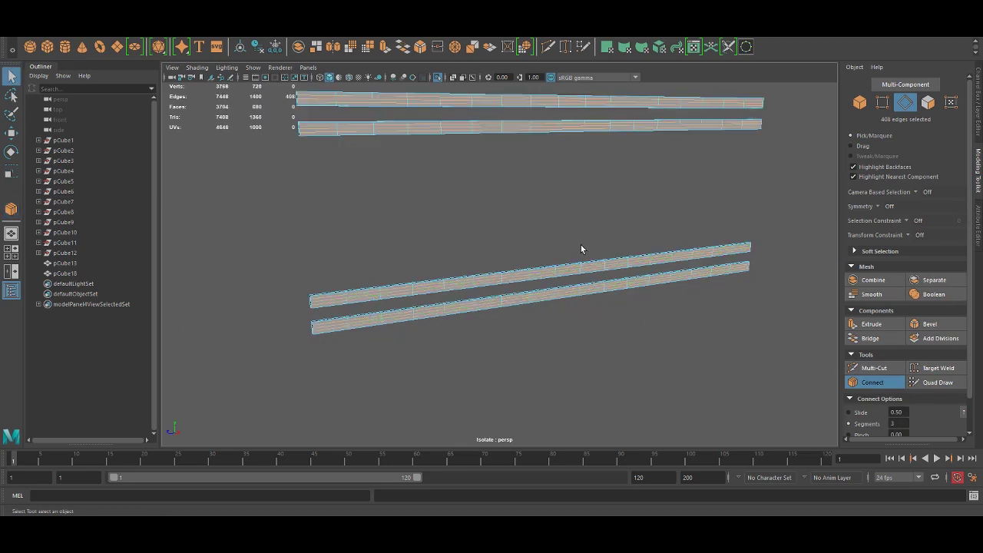
# Leave edge editing and isolation, select all planks and strips, and combine them into one mesh.
pyautogui.moveTo(490, 144); pyautogui.dragTo(544, 130, button='right')
pyautogui.scroll(-3, 538, 187)
pyautogui.hotkey('ctrl', '1')
pyautogui.scroll(1, 541, 198)
pyautogui.keyDown('alt'); pyautogui.moveTo(542, 204); pyautogui.dragTo(650, 251); pyautogui.keyUp('alt')
pyautogui.click(650, 251)
pyautogui.moveTo(455, 162); pyautogui.dragTo(513, 319)
pyautogui.click(303, 47)
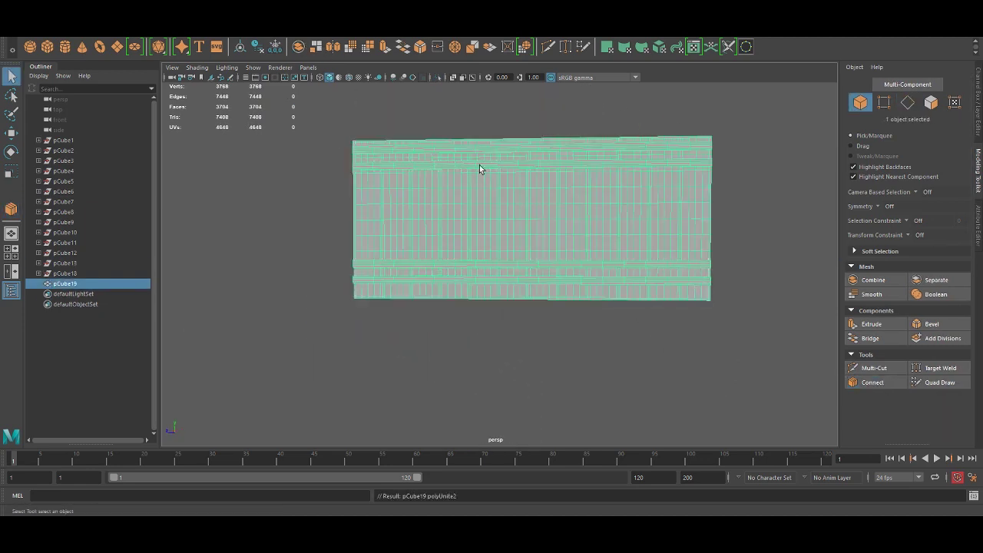
# Delete the combined wall's construction history and move the wall to world X 0.
pyautogui.keyDown('alt'); pyautogui.moveTo(426, 124); pyautogui.dragTo(442, 61); pyautogui.keyUp('alt')
pyautogui.press('w')
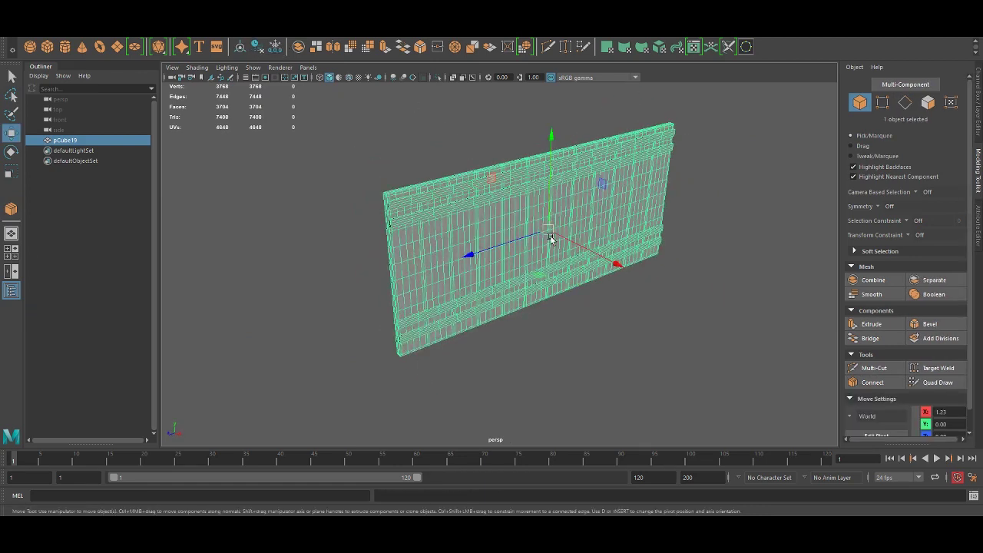
pyautogui.doubleClick(942, 412)
pyautogui.write('0')
pyautogui.press('Return')
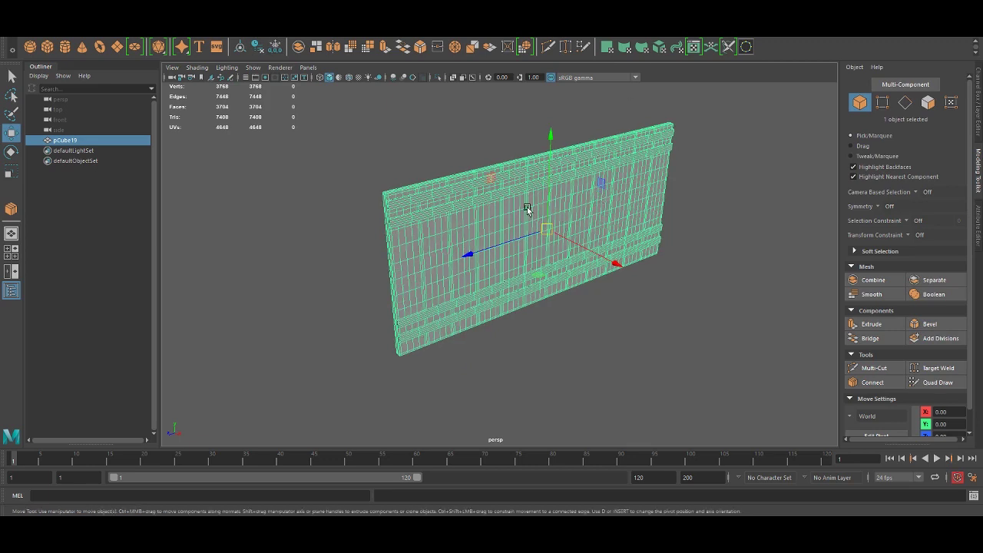
# Rotate the combined wall to 90° on Z so that it lies flat.
pyautogui.press('e')
pyautogui.moveTo(610, 222); pyautogui.dragTo(575, 176)
pyautogui.click(576, 176)
pyautogui.click(466, 225)
pyautogui.keyDown('alt'); pyautogui.moveTo(466, 225); pyautogui.dragTo(566, 237); pyautogui.keyUp('alt')
pyautogui.press('w')
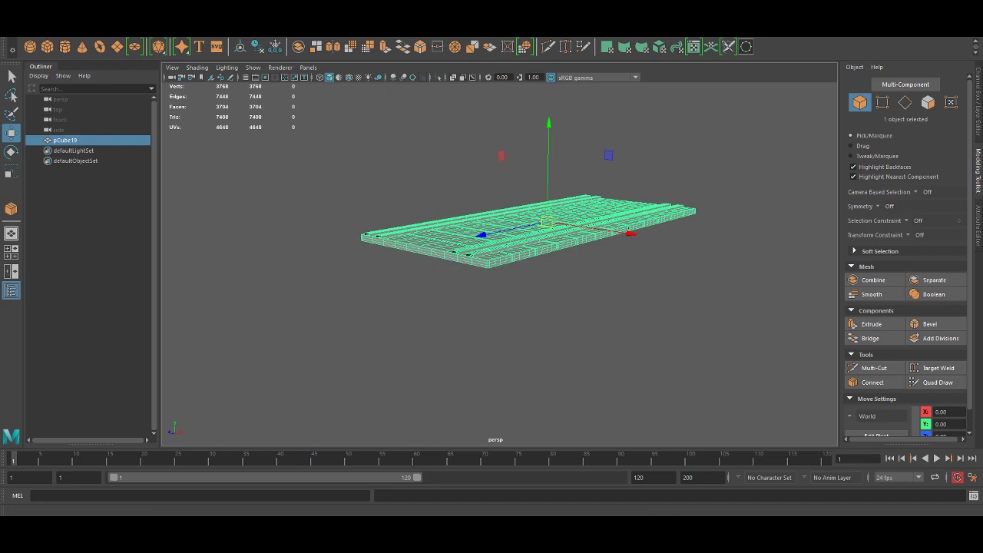
# Open the Nonlinear deformers as a floating list and add a Bend deformer to the flat wall.
pyautogui.click(377, 37)
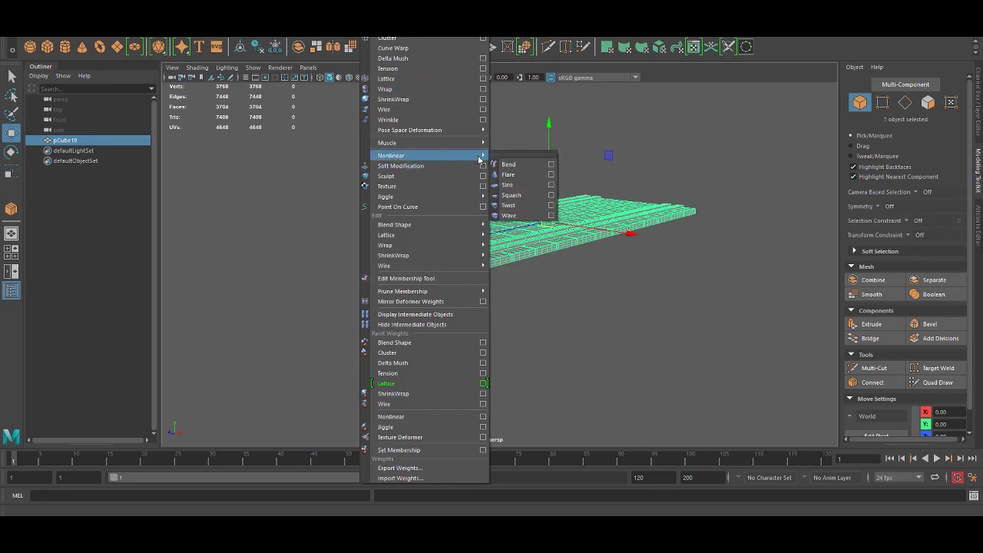
pyautogui.click(503, 156)
pyautogui.moveTo(503, 157); pyautogui.dragTo(246, 166)
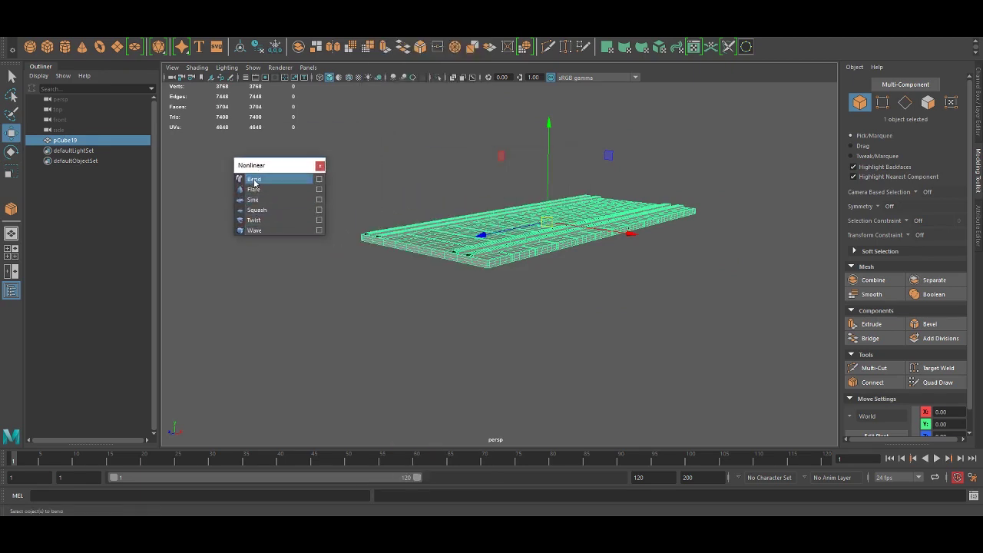
pyautogui.click(255, 180)
pyautogui.keyDown('alt'); pyautogui.moveTo(631, 258); pyautogui.dragTo(611, 263); pyautogui.keyUp('alt')
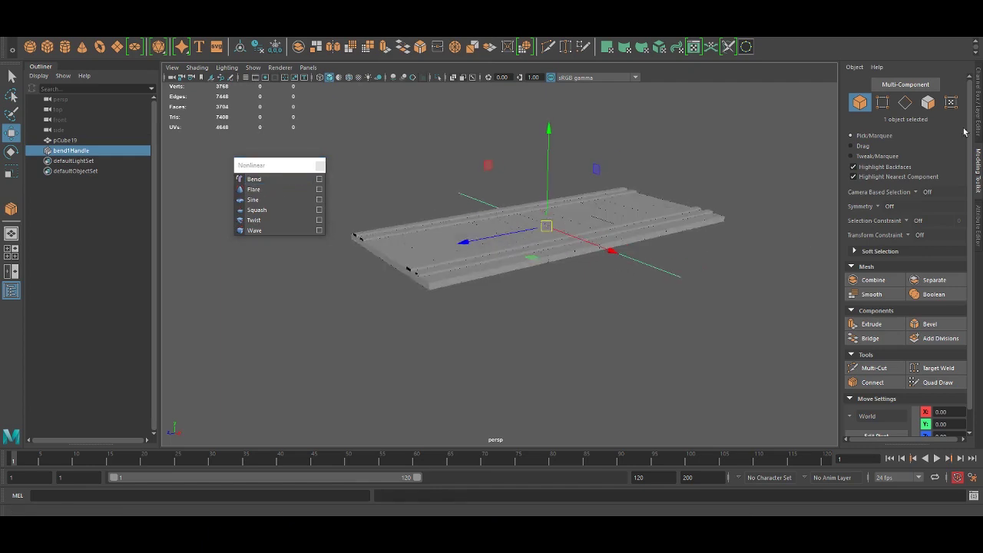
# Rotate the bend handle to -90 on X and set the curvature to -180 to roll the wall into a closed cylinder.
pyautogui.click(975, 138)
pyautogui.click(857, 212)
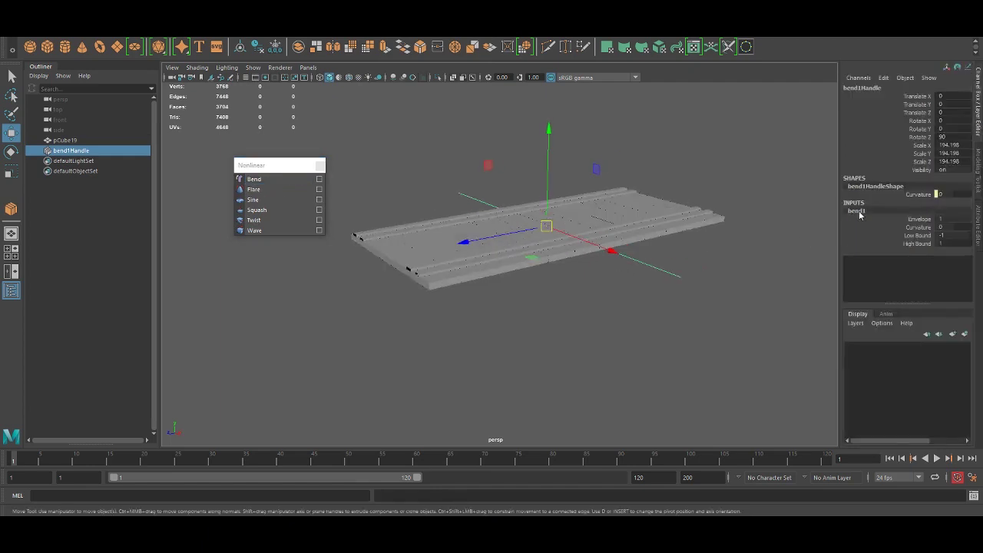
pyautogui.click(922, 227)
pyautogui.moveTo(561, 308); pyautogui.dragTo(547, 299, button='middle')
pyautogui.press('r')
pyautogui.press('e')
pyautogui.moveTo(563, 254); pyautogui.dragTo(645, 269)
pyautogui.hotkey('ctrl', 'z')
pyautogui.click(917, 228)
pyautogui.moveTo(647, 317); pyautogui.dragTo(496, 327, button='middle')
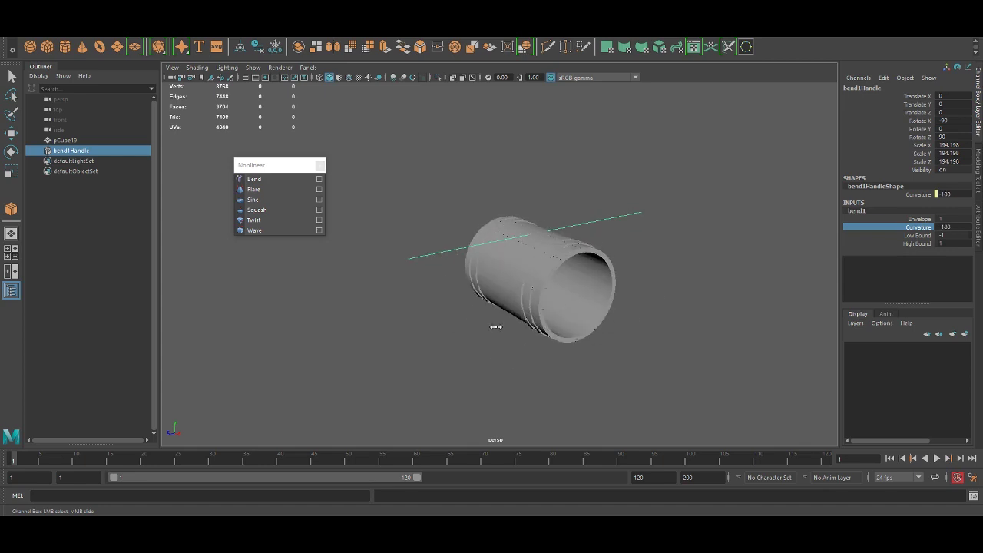
pyautogui.keyDown('alt'); pyautogui.moveTo(632, 337); pyautogui.dragTo(633, 325); pyautogui.keyUp('alt')
# Smooth the rolled cylinder into denser geometry and delete its construction history.
pyautogui.click(590, 300)
pyautogui.scroll(4, 620, 326)
pyautogui.press('q')
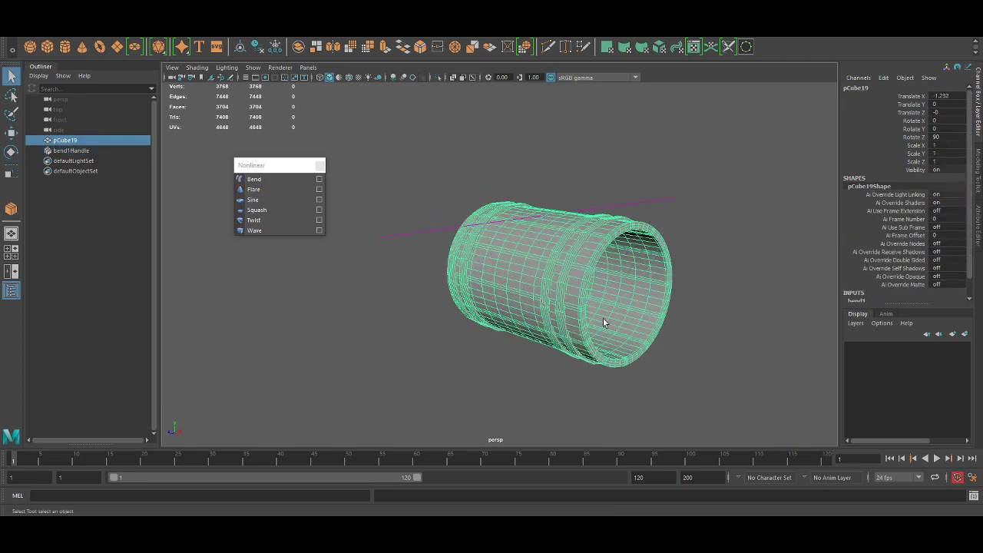
pyautogui.keyDown('alt'); pyautogui.keyDown('shift'); pyautogui.moveTo(563, 252); pyautogui.dragTo(521, 233, button='right'); pyautogui.keyUp('shift'); pyautogui.keyUp('alt')
pyautogui.click(543, 139)
pyautogui.moveTo(665, 255)
pyautogui.keyDown('alt'); pyautogui.mouseDown()
pyautogui.moveTo(595, 276)
pyautogui.moveTo(664, 265)
pyautogui.mouseUp(); pyautogui.keyUp('alt')
pyautogui.click(541, 238)
pyautogui.click(541, 240)
pyautogui.keyDown('alt'); pyautogui.moveTo(541, 240); pyautogui.dragTo(527, 280); pyautogui.keyUp('alt')
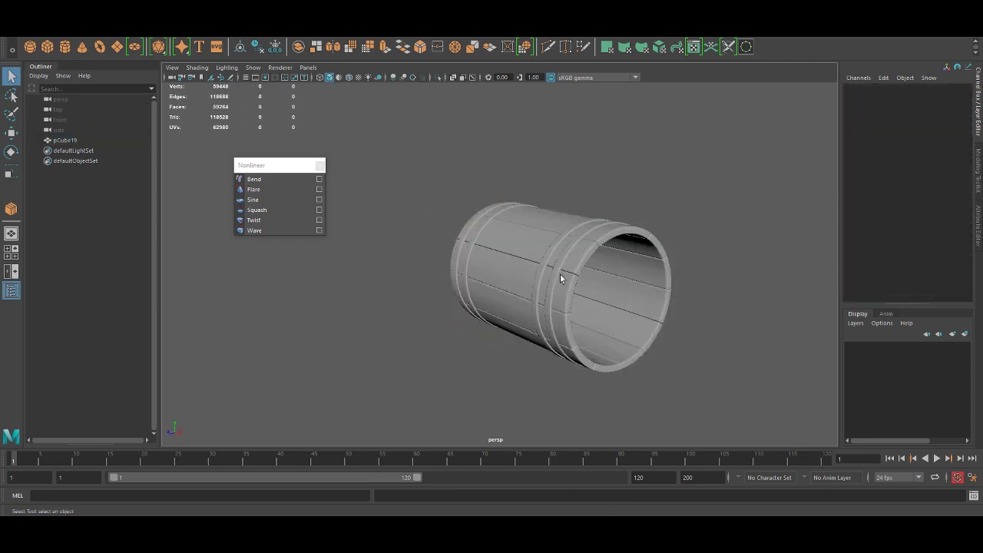
pyautogui.moveTo(561, 277)
pyautogui.keyDown('alt'); pyautogui.mouseDown()
pyautogui.moveTo(630, 325)
pyautogui.moveTo(621, 292)
pyautogui.moveTo(689, 274)
pyautogui.moveTo(608, 281)
pyautogui.moveTo(564, 325)
pyautogui.moveTo(637, 330)
pyautogui.moveTo(566, 273)
pyautogui.mouseUp(); pyautogui.keyUp('alt')
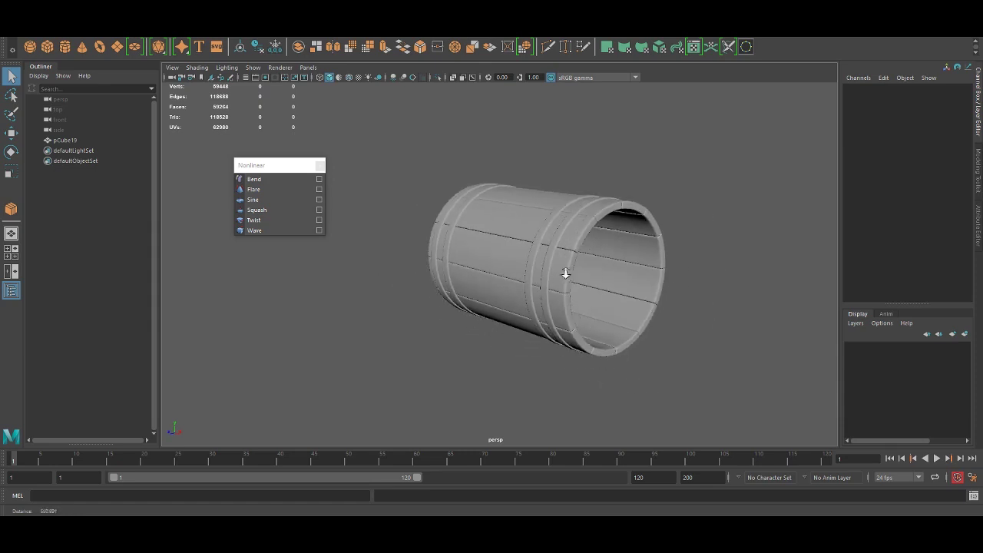
# Add a Flare deformer to the cylinder and set its Curve to 0.25.
pyautogui.click(594, 242)
pyautogui.click(278, 189)
pyautogui.keyDown('alt'); pyautogui.moveTo(538, 246); pyautogui.dragTo(556, 233); pyautogui.keyUp('alt')
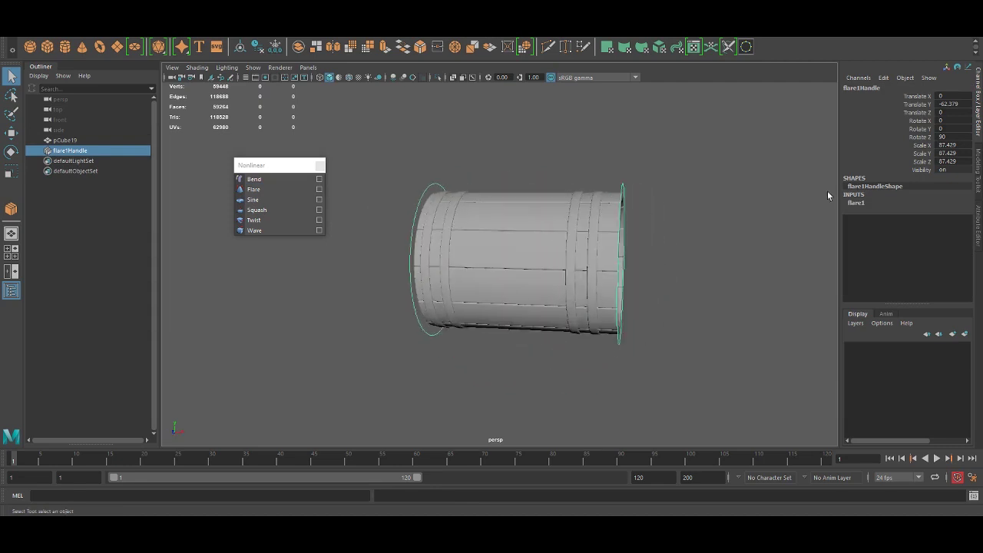
pyautogui.click(856, 202)
pyautogui.click(923, 252)
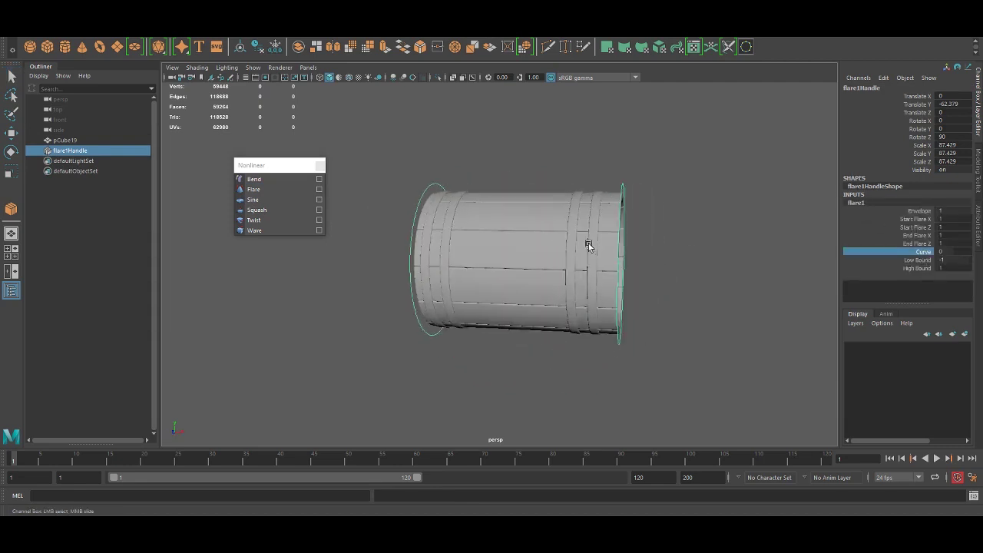
pyautogui.moveTo(546, 256); pyautogui.dragTo(597, 246, button='middle')
# Stretch the flare handle to about 99.8 in Scale Y and slightly increase the flare's Curve.
pyautogui.press('r')
pyautogui.moveTo(461, 262); pyautogui.dragTo(450, 262)
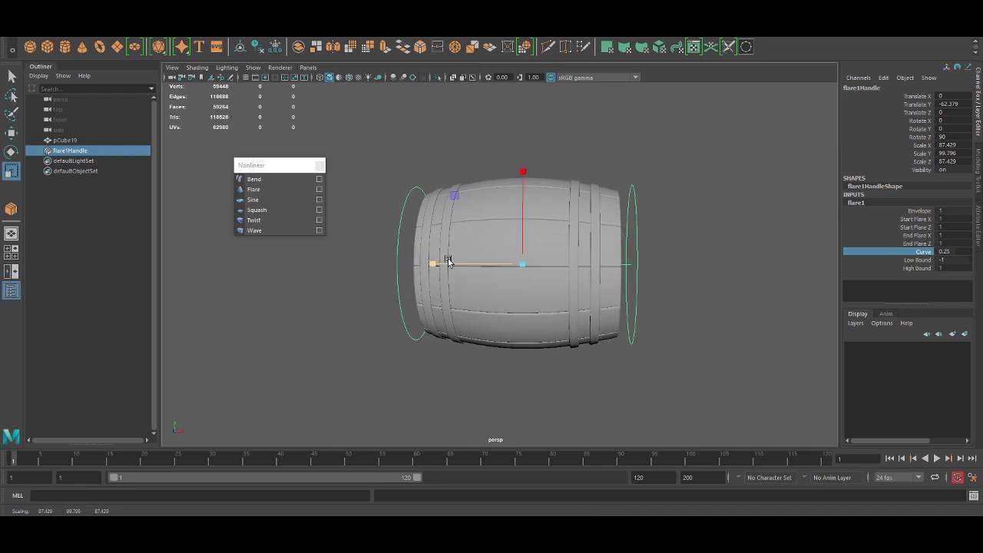
pyautogui.press('w')
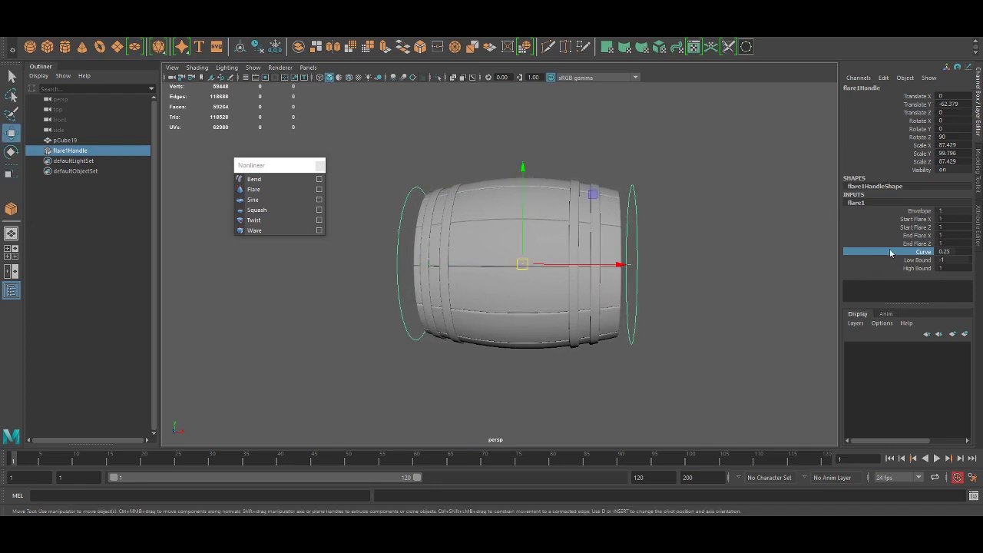
pyautogui.hotkey('ctrl', 'z')
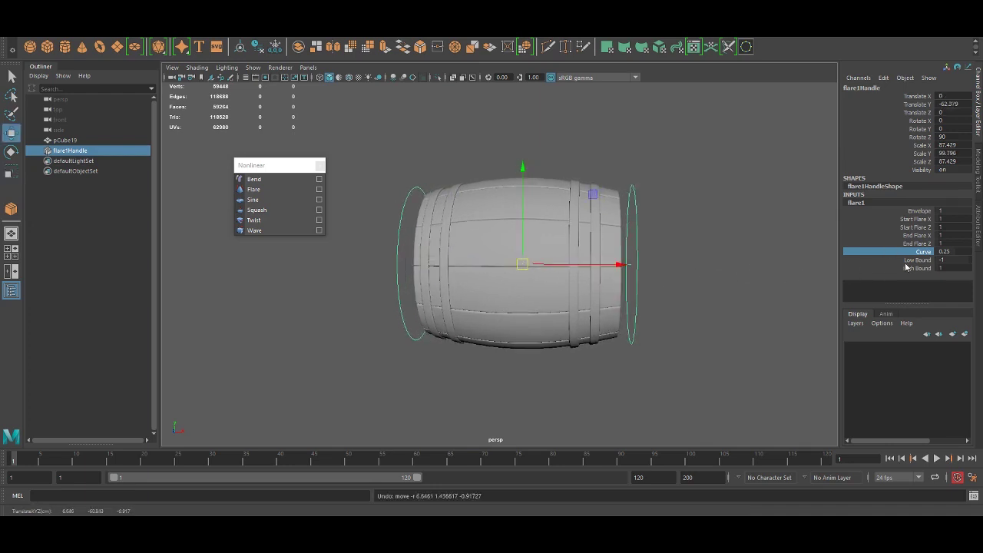
pyautogui.moveTo(678, 294); pyautogui.dragTo(704, 292, button='middle')
# Shorten the flare handle to about 93.6 in Scale Y so it fits the barrel's ends more closely.
pyautogui.click(640, 279)
pyautogui.press('r')
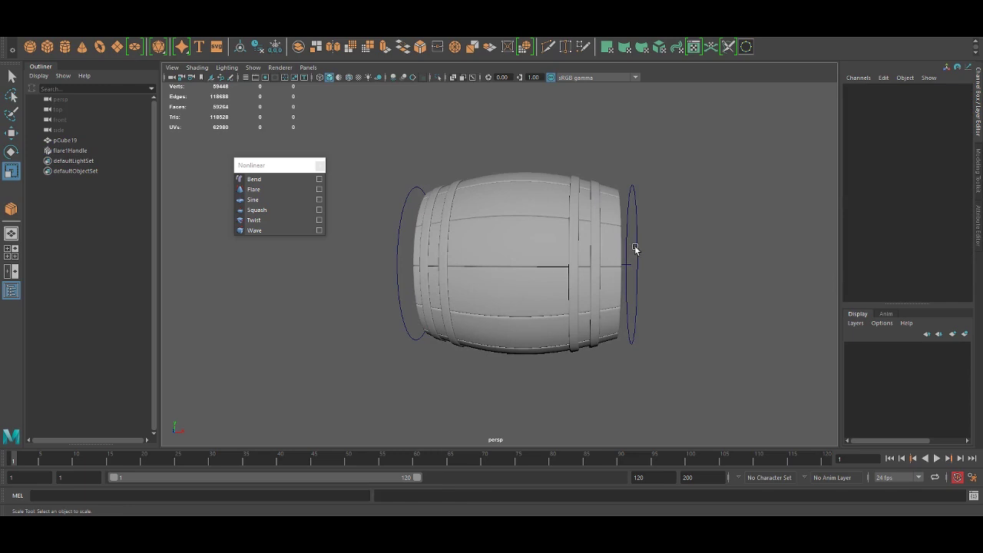
pyautogui.click(638, 292)
pyautogui.moveTo(483, 267)
pyautogui.mouseDown()
pyautogui.moveTo(468, 268)
pyautogui.moveTo(488, 271)
pyautogui.mouseUp()
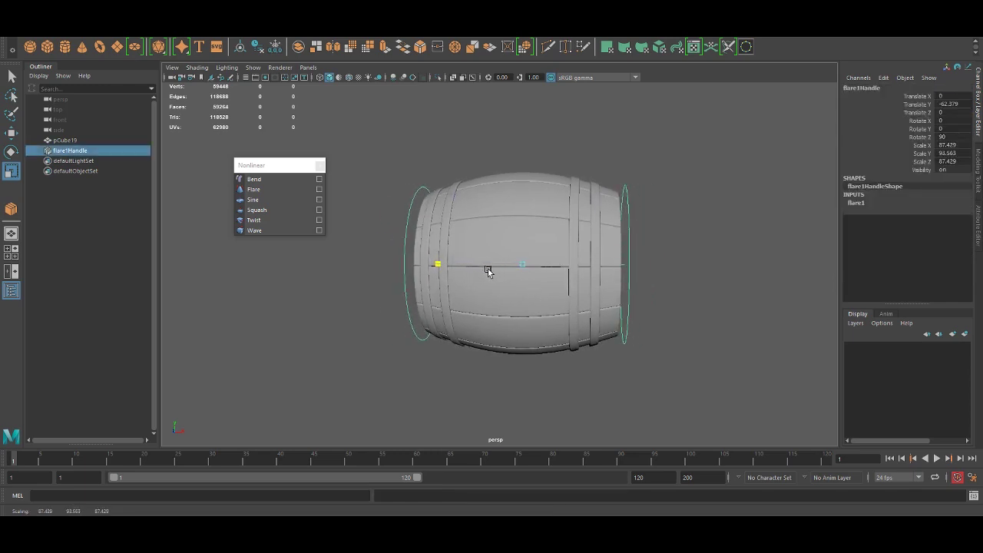
pyautogui.click(671, 259)
pyautogui.keyDown('alt'); pyautogui.moveTo(672, 259); pyautogui.dragTo(604, 242); pyautogui.keyUp('alt')
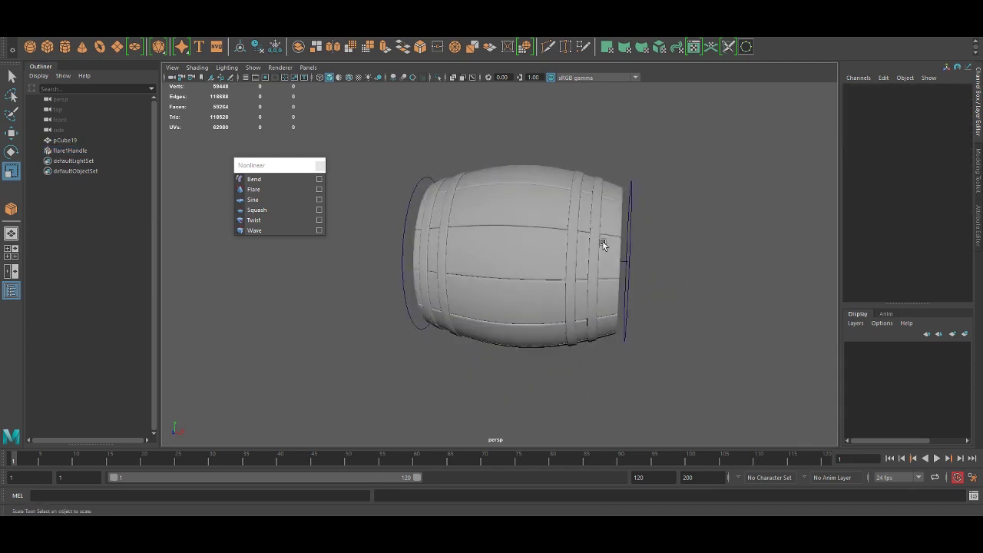
# Delete the barrel's history and stand the barrel upright by rotating it to 180 on Z.
pyautogui.click(565, 229)
pyautogui.moveTo(564, 205); pyautogui.dragTo(517, 189)
pyautogui.press('e')
pyautogui.moveTo(600, 152); pyautogui.dragTo(549, 139)
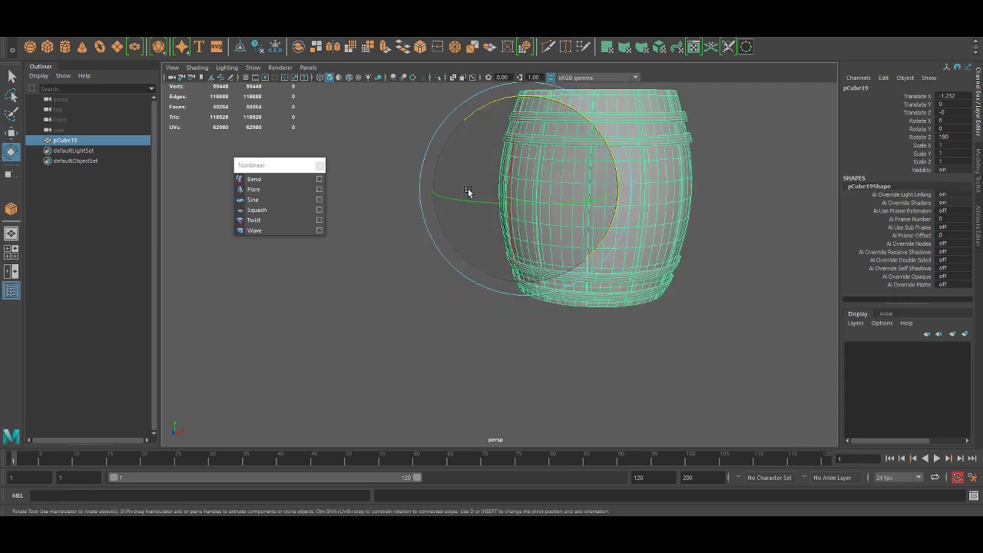
# Center the barrel's pivot and freeze its transformations.
pyautogui.click(270, 48)
pyautogui.click(242, 48)
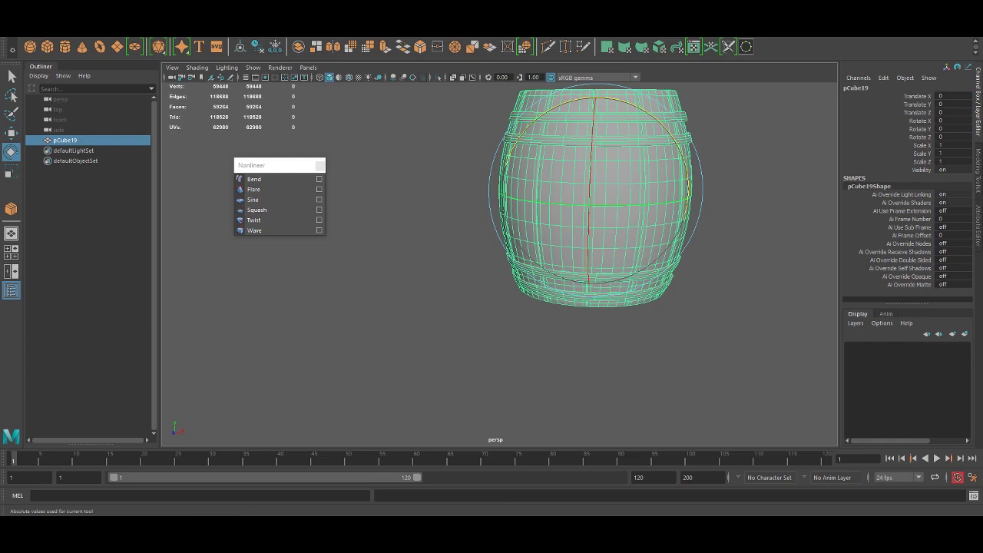
pyautogui.click(758, 265)
# Move the upright barrel along X to -61.629.
pyautogui.click(615, 165)
pyautogui.press('w')
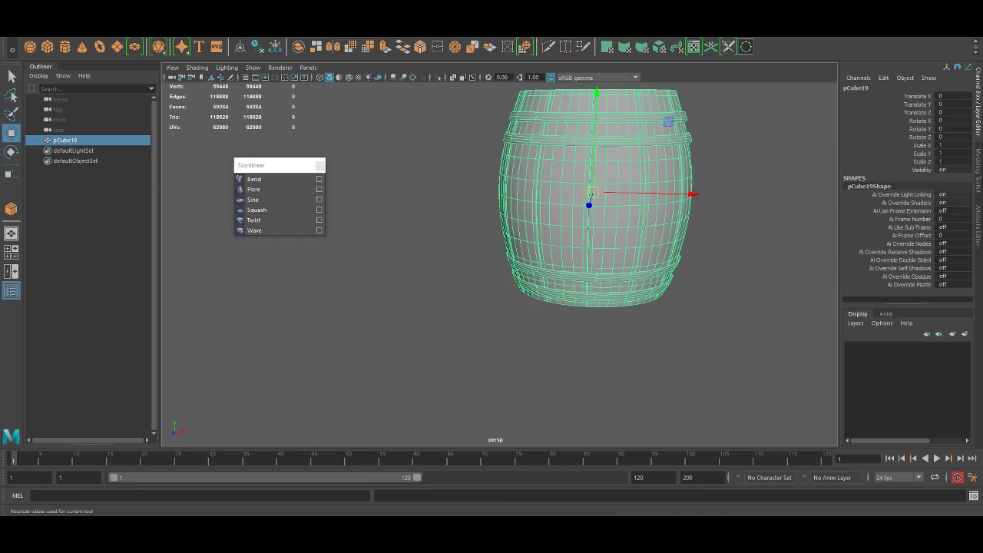
pyautogui.click(681, 282)
pyautogui.keyDown('alt'); pyautogui.moveTo(681, 282); pyautogui.dragTo(553, 229); pyautogui.keyUp('alt')
pyautogui.keyDown('alt'); pyautogui.moveTo(553, 229); pyautogui.dragTo(529, 285, button='middle'); pyautogui.keyUp('alt')
pyautogui.moveTo(529, 284)
pyautogui.keyDown('alt'); pyautogui.mouseDown()
pyautogui.moveTo(505, 278)
pyautogui.moveTo(533, 285)
pyautogui.mouseUp(); pyautogui.keyUp('alt')
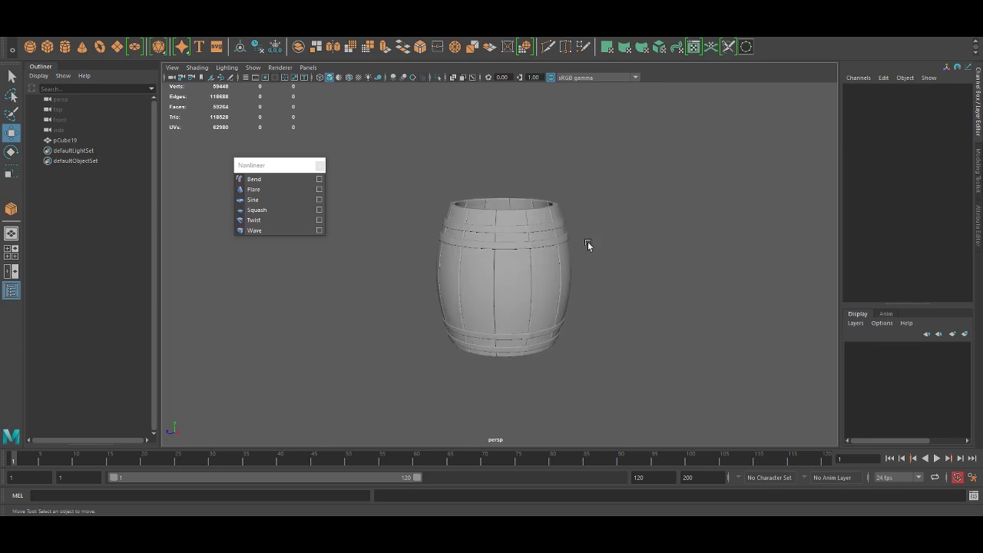
# Select all faces of the barrel's two upper and two lower hoops and isolate them.
pyautogui.scroll(7, 612, 235)
pyautogui.scroll(3, 611, 233)
pyautogui.click(612, 156)
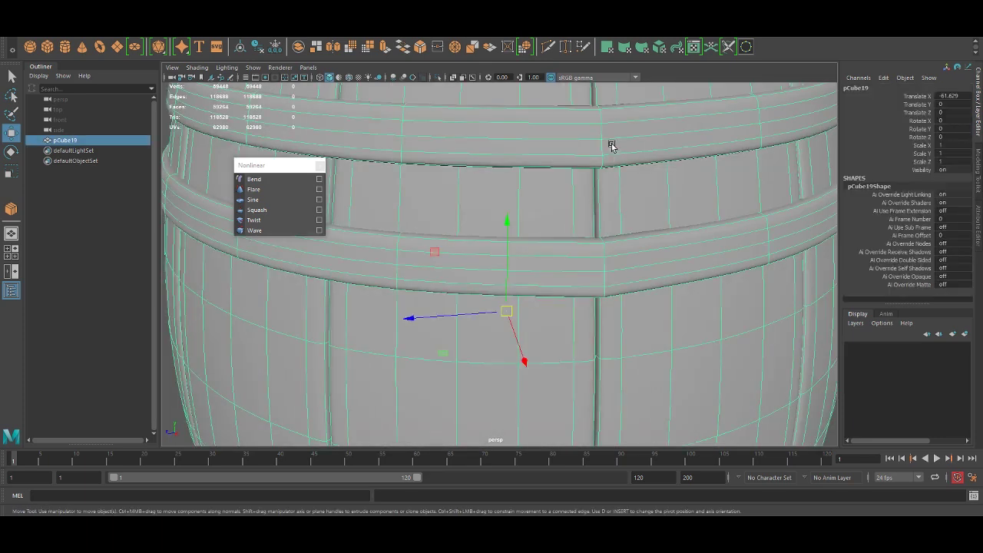
pyautogui.scroll(-3, 607, 158)
pyautogui.moveTo(597, 169); pyautogui.dragTo(601, 199, button='right')
pyautogui.scroll(-3, 598, 201)
pyautogui.press('q')
pyautogui.click(570, 214)
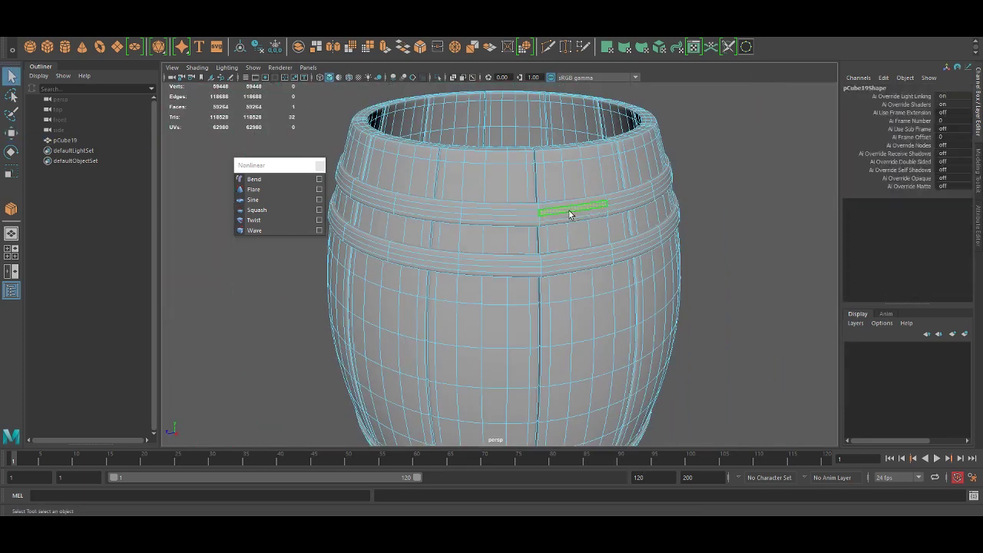
pyautogui.click(557, 221)
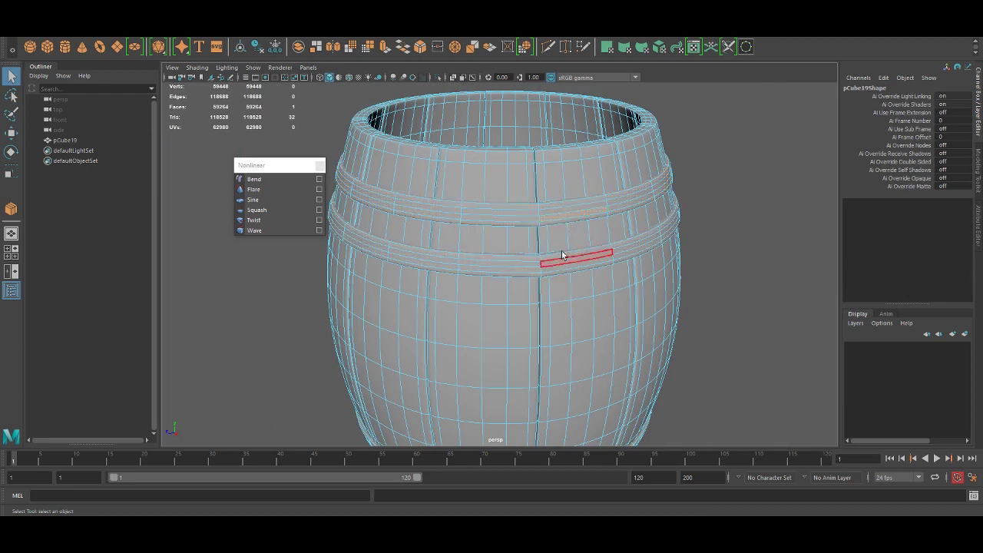
pyautogui.keyDown('alt'); pyautogui.moveTo(572, 375); pyautogui.dragTo(571, 230, button='middle'); pyautogui.keyUp('alt')
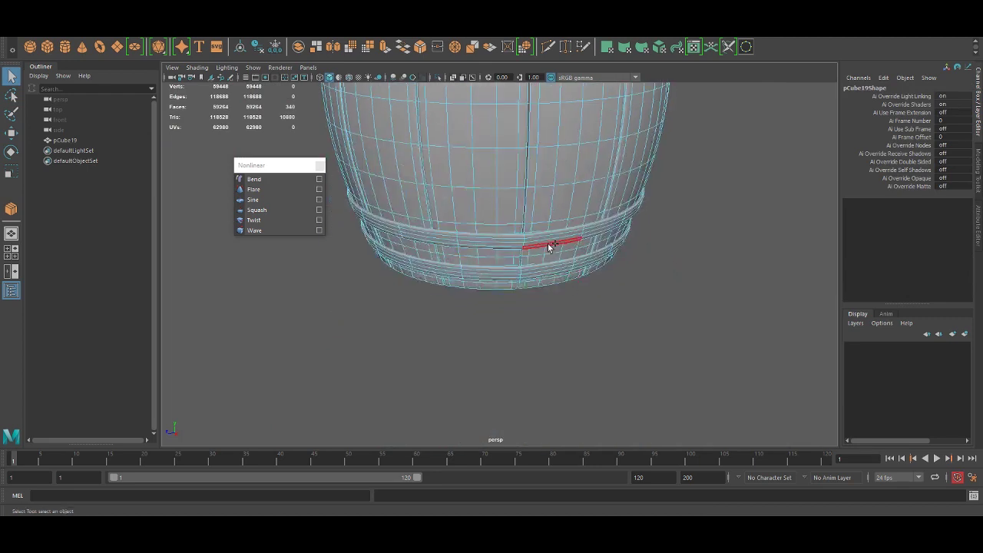
pyautogui.keyDown('shift'); pyautogui.doubleClick(547, 269); pyautogui.keyUp('shift')
pyautogui.hotkey('ctrl', '1')
# Select all vertices of the four isolated hoops and merge them to close the seams.
pyautogui.rightClick(527, 198)
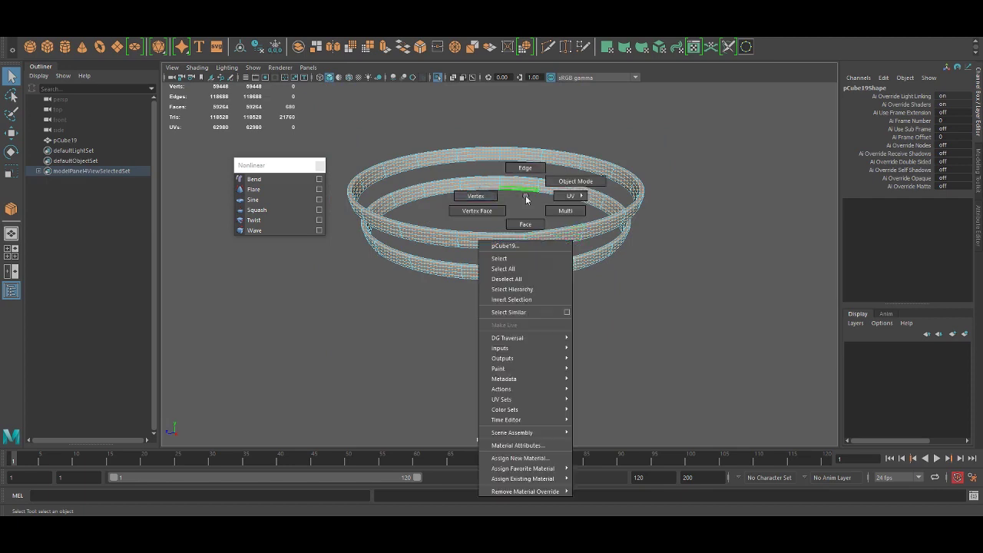
pyautogui.moveTo(485, 192); pyautogui.dragTo(481, 193, button='right')
pyautogui.scroll(-6, 505, 192)
pyautogui.keyDown('alt'); pyautogui.moveTo(504, 190); pyautogui.dragTo(504, 219, button='middle'); pyautogui.keyUp('alt')
pyautogui.moveTo(452, 134); pyautogui.dragTo(593, 328)
pyautogui.scroll(3, 506, 133)
pyautogui.click(437, 50)
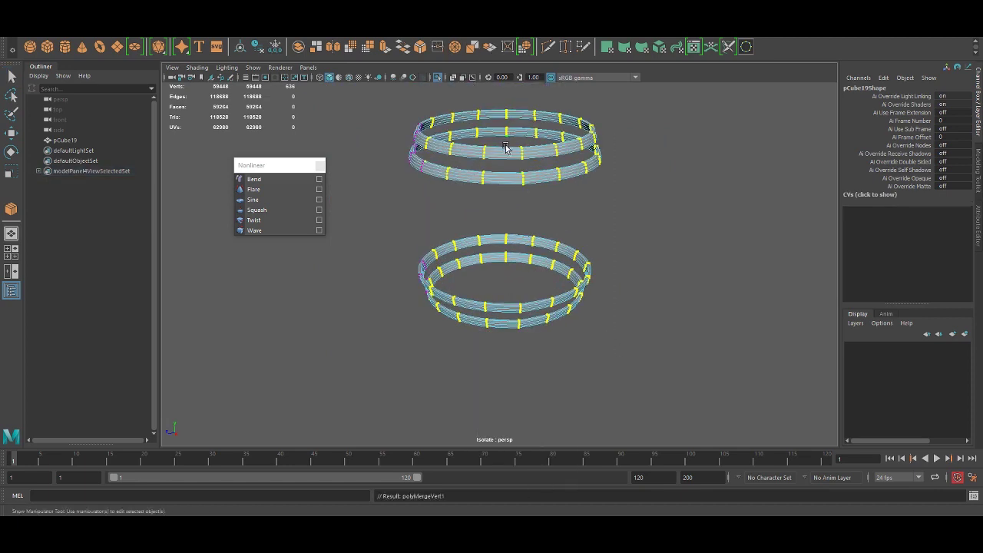
# Return the merged hoops to object mode and end the isolation to bring back the whole barrel.
pyautogui.scroll(6, 543, 126)
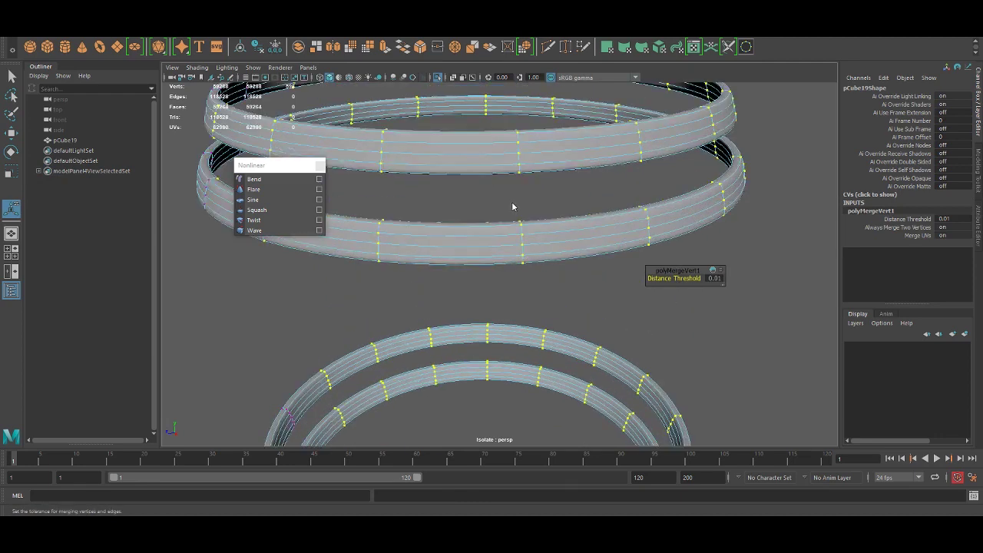
pyautogui.press('q')
pyautogui.moveTo(513, 204); pyautogui.dragTo(564, 197, button='right')
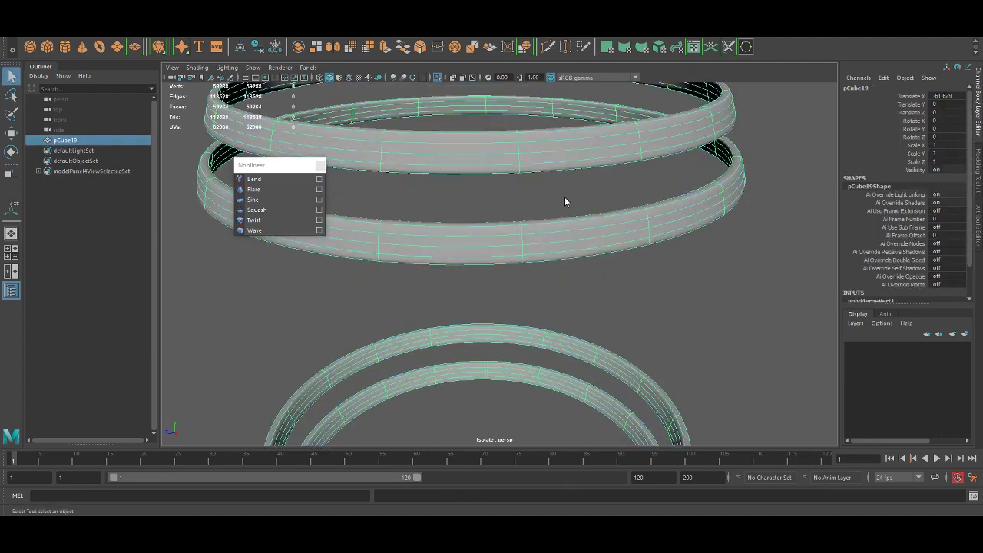
pyautogui.click(567, 198)
pyautogui.scroll(-6, 570, 315)
pyautogui.hotkey('ctrl', '1')
pyautogui.keyDown('alt'); pyautogui.moveTo(681, 325); pyautogui.dragTo(586, 287); pyautogui.keyUp('alt')
pyautogui.click(478, 261)
pyautogui.press('a')
pyautogui.moveTo(516, 237); pyautogui.dragTo(466, 222)
pyautogui.click(711, 271)
pyautogui.keyDown('alt'); pyautogui.moveTo(621, 331); pyautogui.dragTo(570, 334); pyautogui.keyUp('alt')
# Add a lattice deformer around the whole barrel and lower its T divisions.
pyautogui.click(565, 334)
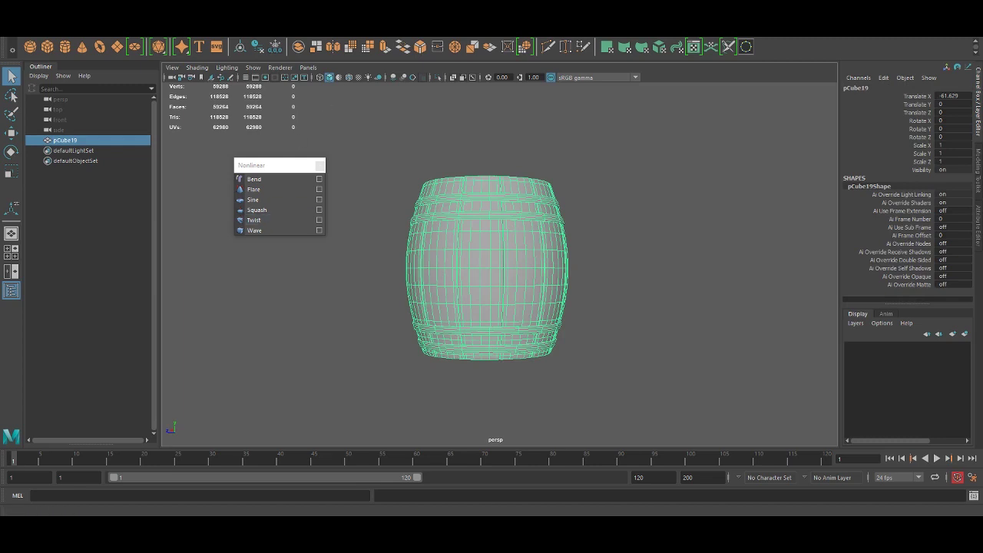
pyautogui.click(378, 12)
pyautogui.click(407, 17)
pyautogui.moveTo(416, 17); pyautogui.dragTo(729, 128)
pyautogui.click(703, 192)
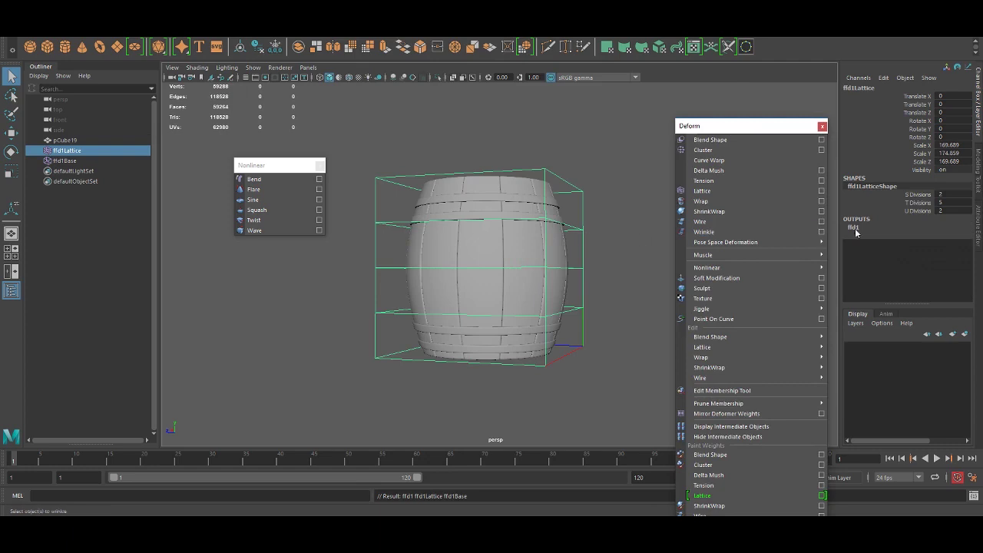
pyautogui.click(915, 204)
pyautogui.moveTo(582, 271); pyautogui.dragTo(504, 278, button='middle')
# Raise the lattice's uppermost points to stretch the barrel upwards, ending in object mode.
pyautogui.keyDown('alt'); pyautogui.moveTo(504, 278); pyautogui.dragTo(532, 294); pyautogui.keyUp('alt')
pyautogui.moveTo(478, 130); pyautogui.dragTo(451, 106, button='right')
pyautogui.moveTo(358, 142); pyautogui.dragTo(659, 210)
pyautogui.press('w')
pyautogui.moveTo(492, 149); pyautogui.dragTo(501, 114)
pyautogui.moveTo(417, 108); pyautogui.dragTo(462, 93, button='right')
pyautogui.click(486, 117)
# Select the barrel together with its lattice and delete the construction history to bake the stretch.
pyautogui.scroll(-5, 520, 242)
pyautogui.scroll(2, 507, 232)
pyautogui.moveTo(550, 289); pyautogui.dragTo(459, 184)
pyautogui.hotkey('alt', 'shift', 'd')
pyautogui.scroll(4, 566, 222)
pyautogui.click(596, 220)
# Close the floating Deform commands and inspect the barrel with viewport anti-aliasing and ambient occlusion enabled.
pyautogui.keyDown('alt'); pyautogui.moveTo(558, 240); pyautogui.dragTo(565, 276); pyautogui.keyUp('alt')
pyautogui.scroll(-3, 562, 259)
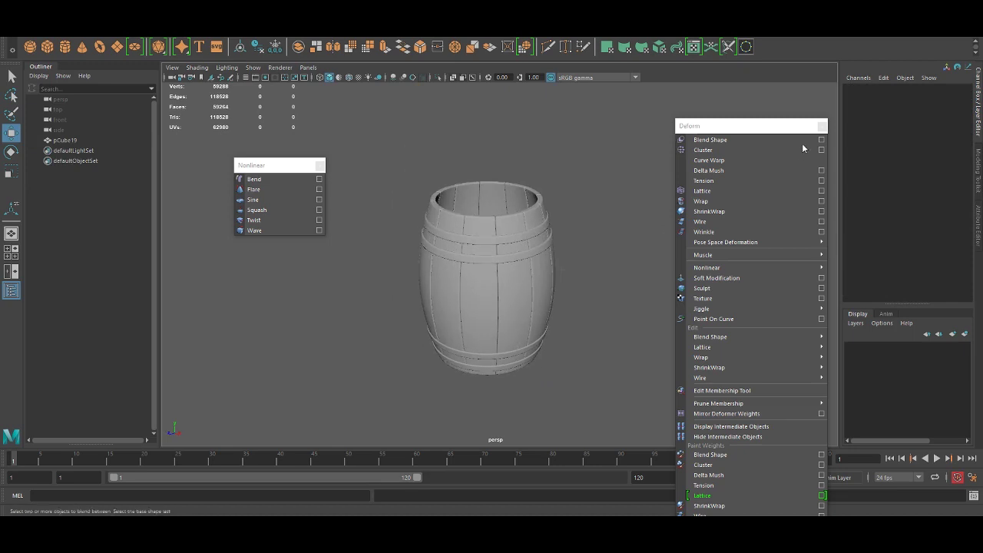
pyautogui.click(822, 126)
pyautogui.scroll(2, 630, 262)
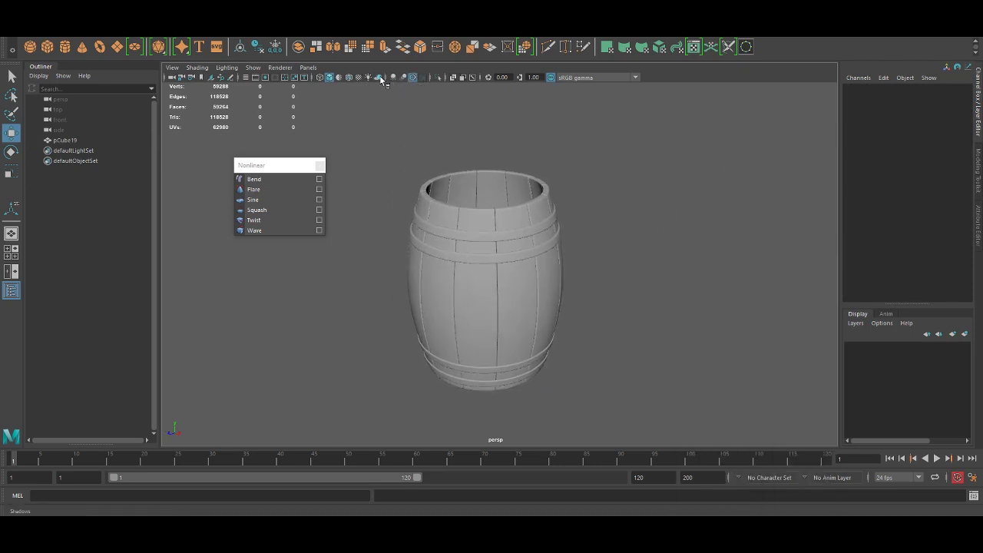
pyautogui.scroll(1, 541, 231)
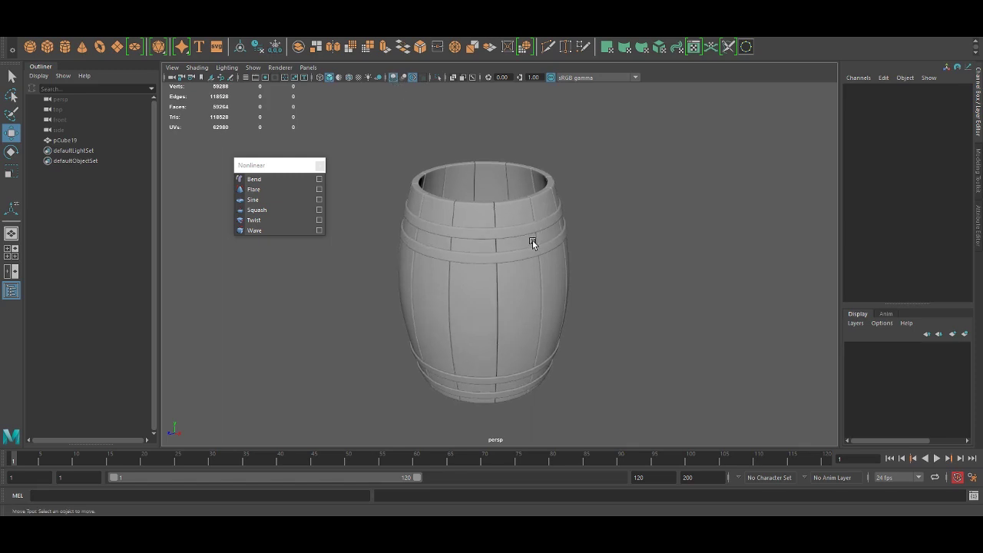
pyautogui.keyDown('alt'); pyautogui.moveTo(532, 241); pyautogui.dragTo(592, 224); pyautogui.keyUp('alt')
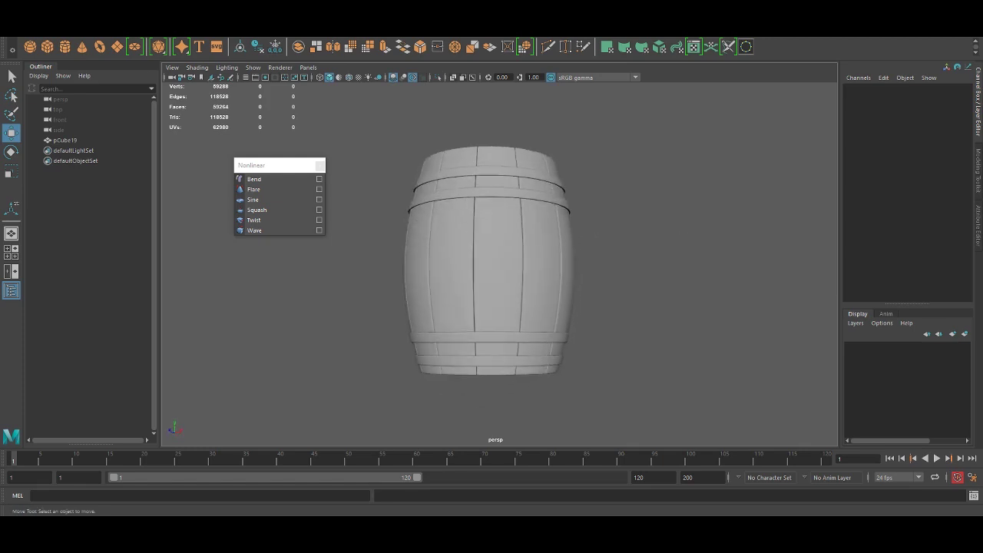